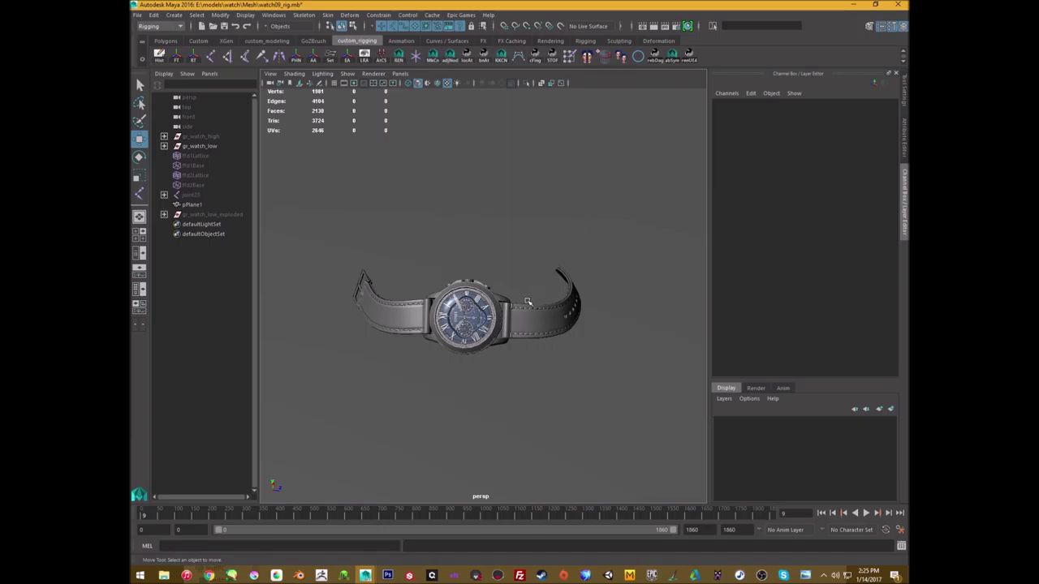
# Orbit around the watch and play the rig animation, scrubbing through its frames.
pyautogui.moveTo(514, 329)
pyautogui.keyDown('alt'); pyautogui.mouseDown()
pyautogui.moveTo(524, 323)
pyautogui.moveTo(503, 330)
pyautogui.mouseUp(); pyautogui.keyUp('alt')
pyautogui.keyDown('alt'); pyautogui.moveTo(504, 330); pyautogui.dragTo(482, 454, button='right'); pyautogui.keyUp('alt')
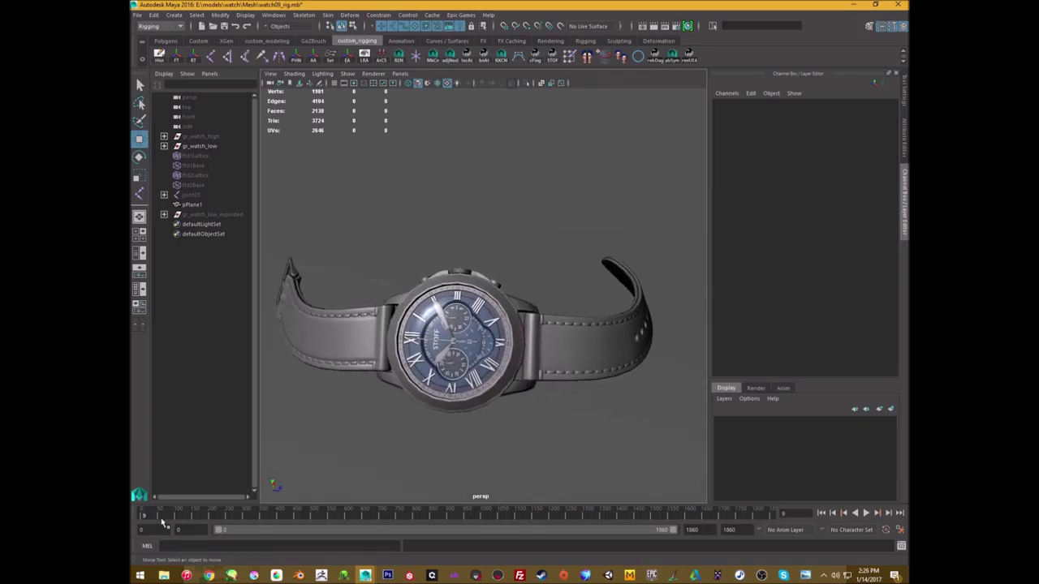
pyautogui.hotkey('alt', 'v')
pyautogui.moveTo(157, 517)
pyautogui.mouseDown()
pyautogui.moveTo(280, 519)
pyautogui.moveTo(143, 528)
pyautogui.mouseUp()
pyautogui.hotkey('alt', 'v')
pyautogui.keyDown('alt'); pyautogui.moveTo(480, 401); pyautogui.dragTo(516, 352); pyautogui.keyUp('alt')
pyautogui.keyDown('alt'); pyautogui.moveTo(503, 306); pyautogui.dragTo(446, 303); pyautogui.keyUp('alt')
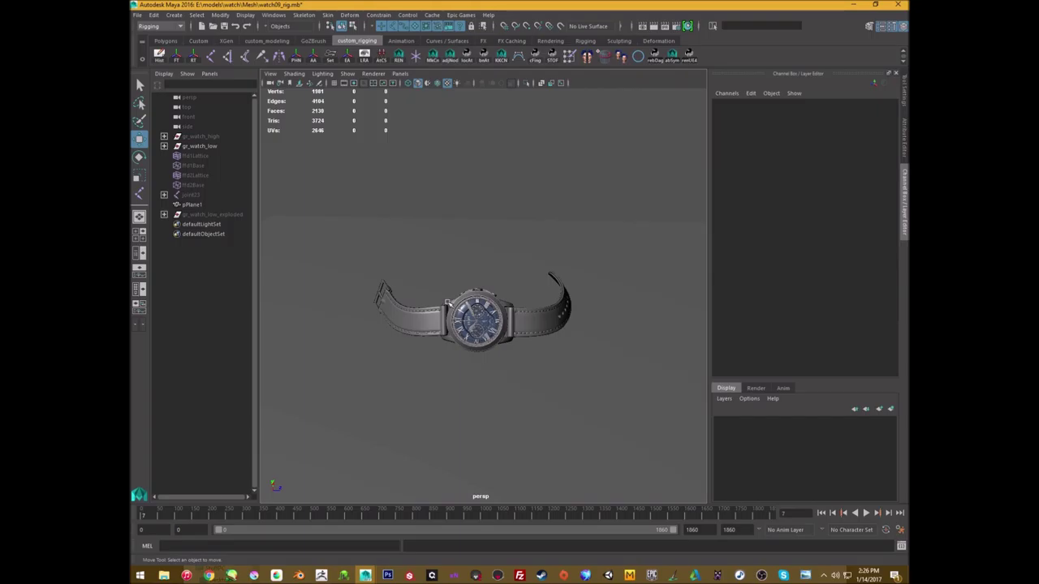
# Select the watch group and orbit to inspect it from several angles.
pyautogui.click(226, 143)
pyautogui.keyDown('alt'); pyautogui.moveTo(487, 341); pyautogui.dragTo(510, 333); pyautogui.keyUp('alt')
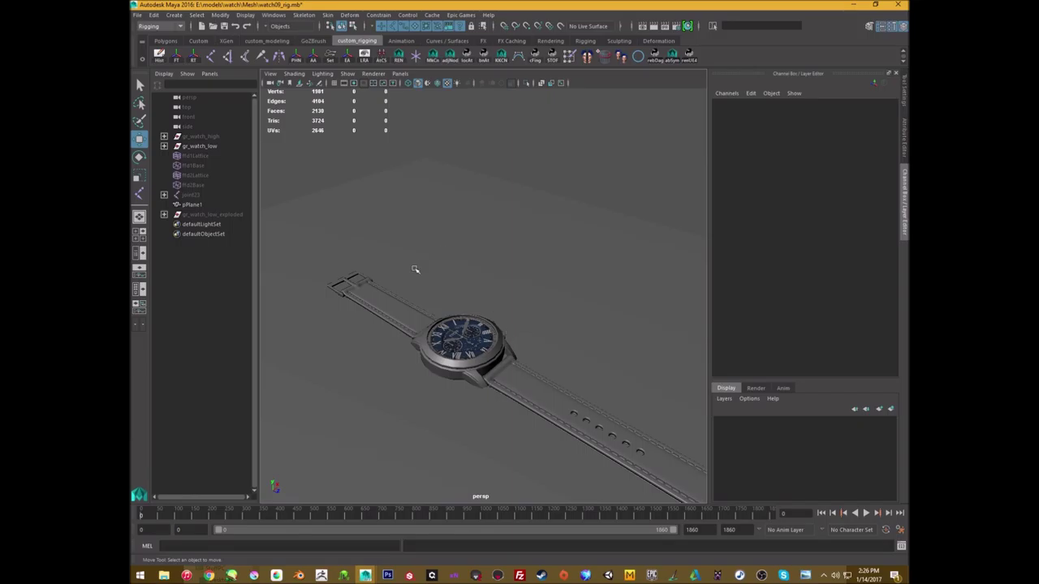
pyautogui.keyDown('alt'); pyautogui.moveTo(443, 326); pyautogui.dragTo(411, 344); pyautogui.keyUp('alt')
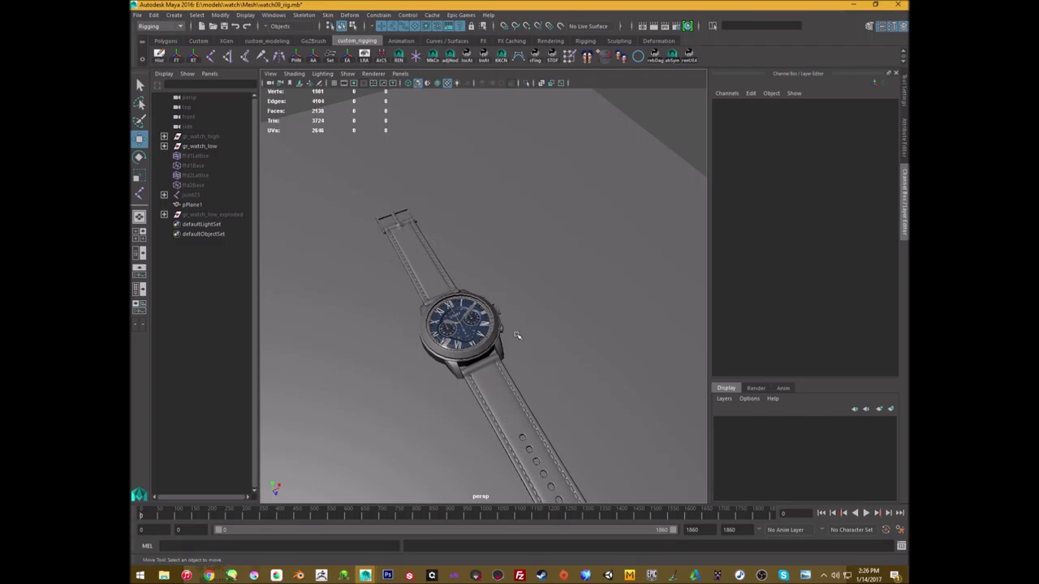
pyautogui.keyDown('alt'); pyautogui.moveTo(487, 315); pyautogui.dragTo(420, 307); pyautogui.keyUp('alt')
pyautogui.keyDown('alt'); pyautogui.moveTo(457, 378); pyautogui.dragTo(515, 303); pyautogui.keyUp('alt')
pyautogui.click(530, 282)
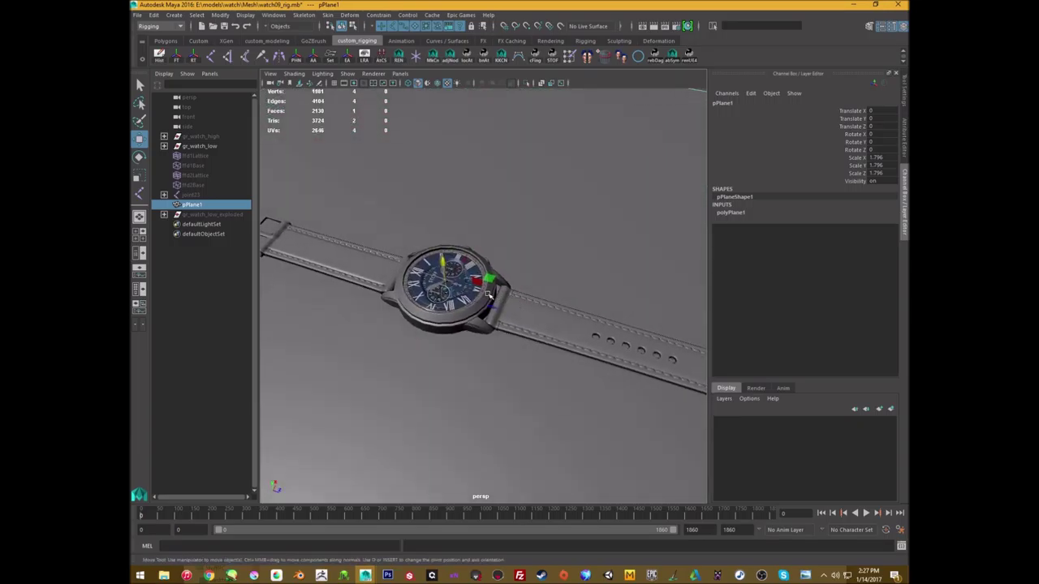
pyautogui.click(445, 321)
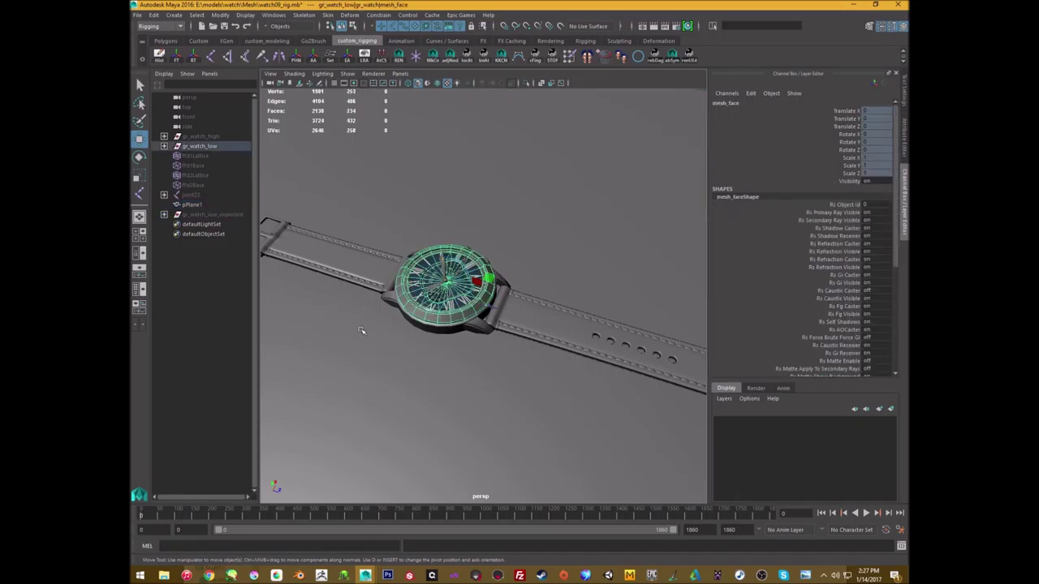
# Show pPlane1 in the Attribute Editor and inspect its mat_wood material and SG_wood shading group.
pyautogui.click(571, 227)
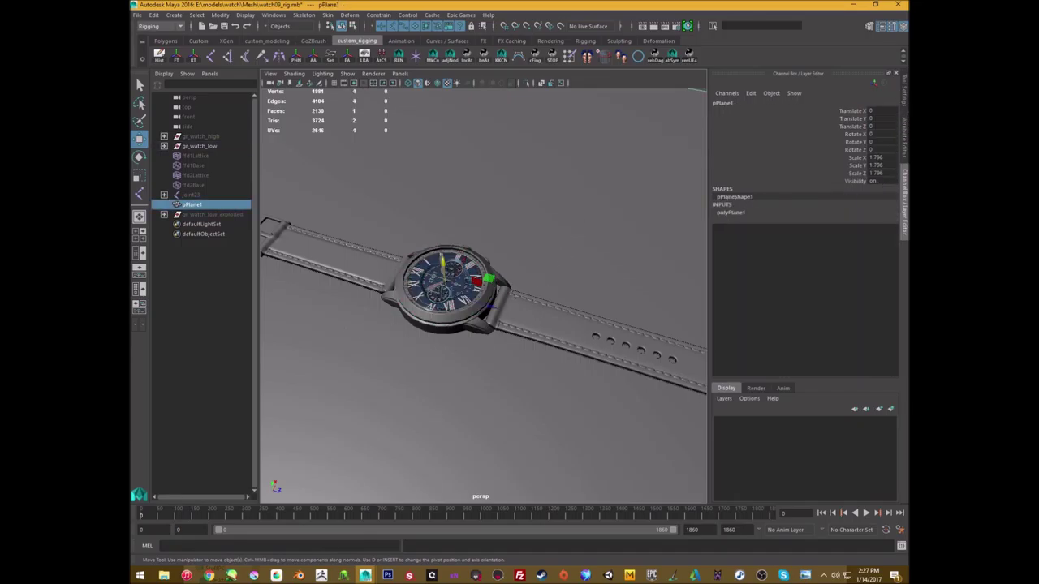
pyautogui.hotkey('ctrl', 'a')
pyautogui.click(830, 103)
pyautogui.click(439, 284)
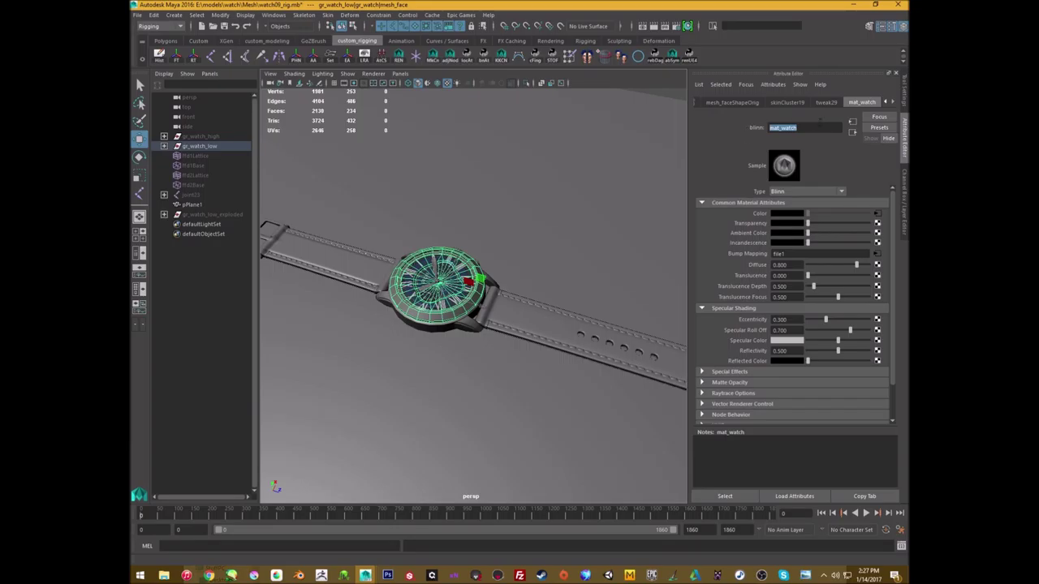
pyautogui.click(646, 167)
pyautogui.doubleClick(795, 127)
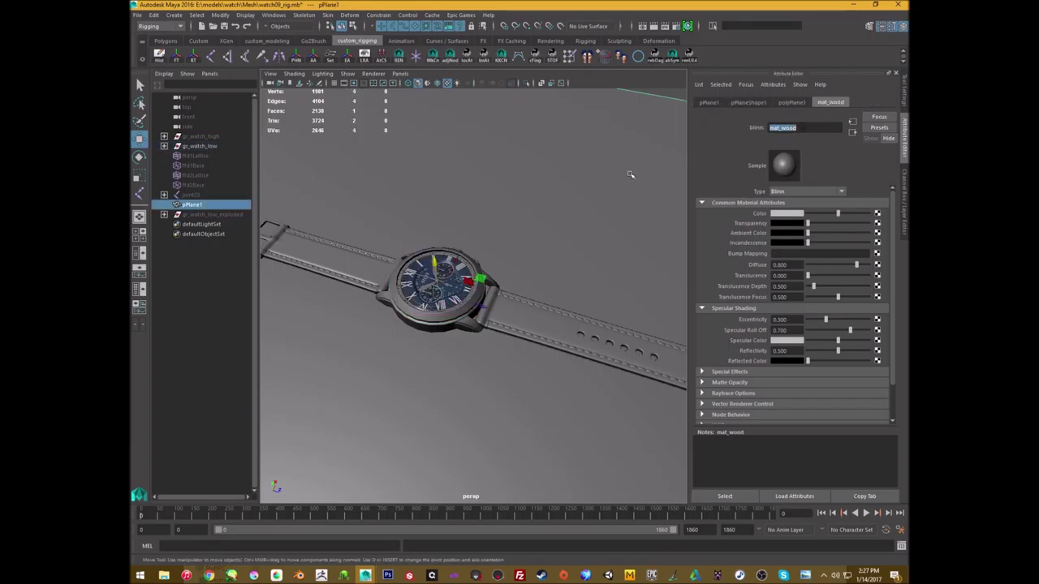
pyautogui.click(853, 134)
pyautogui.doubleClick(780, 127)
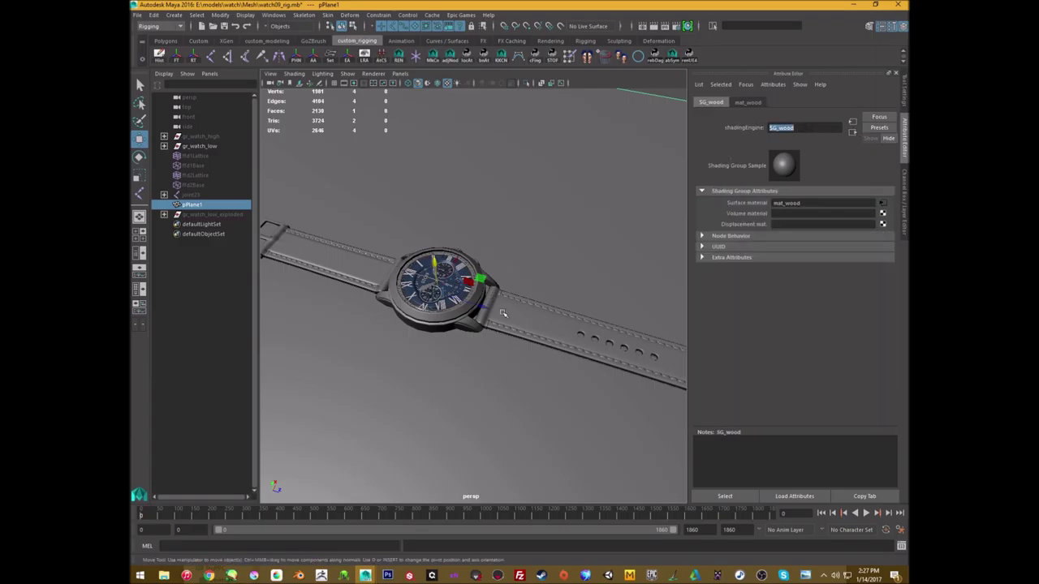
# Inspect the watch face's mat_watch material and SG_watch group, then reselect the ground plane.
pyautogui.click(442, 326)
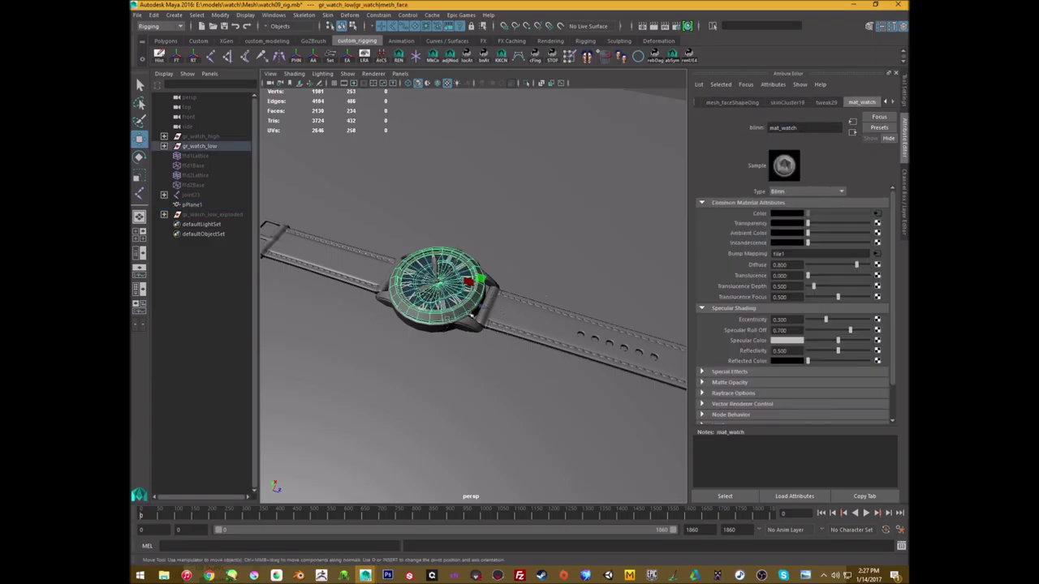
pyautogui.click(853, 133)
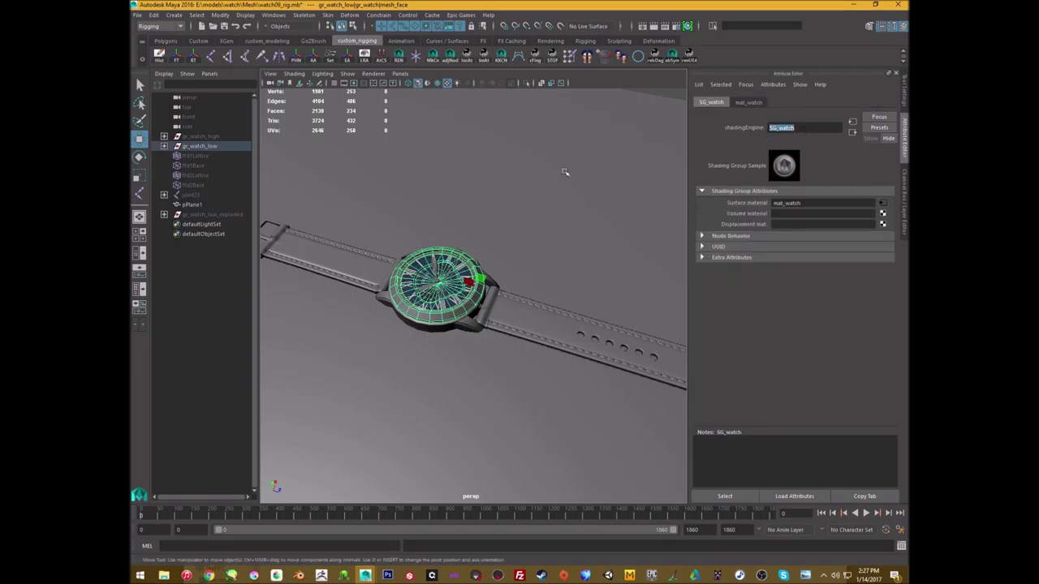
pyautogui.click(523, 261)
pyautogui.scroll(-6, 438, 216)
# Unhide gr_watch_low_exploded and hide the assembled gr_watch_low group with Ctrl+H.
pyautogui.click(508, 180)
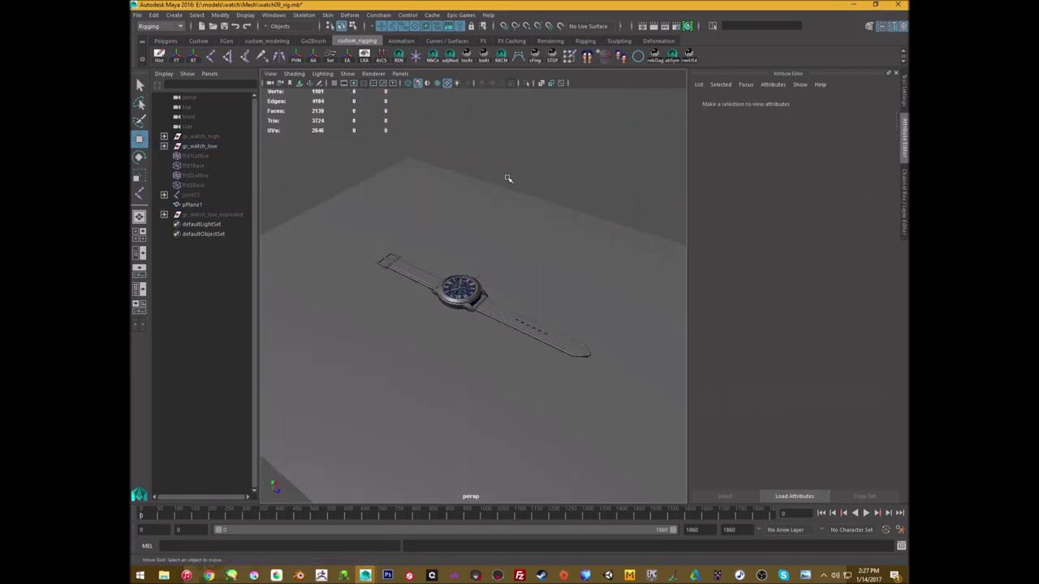
pyautogui.keyDown('alt'); pyautogui.moveTo(467, 208); pyautogui.dragTo(503, 235); pyautogui.keyUp('alt')
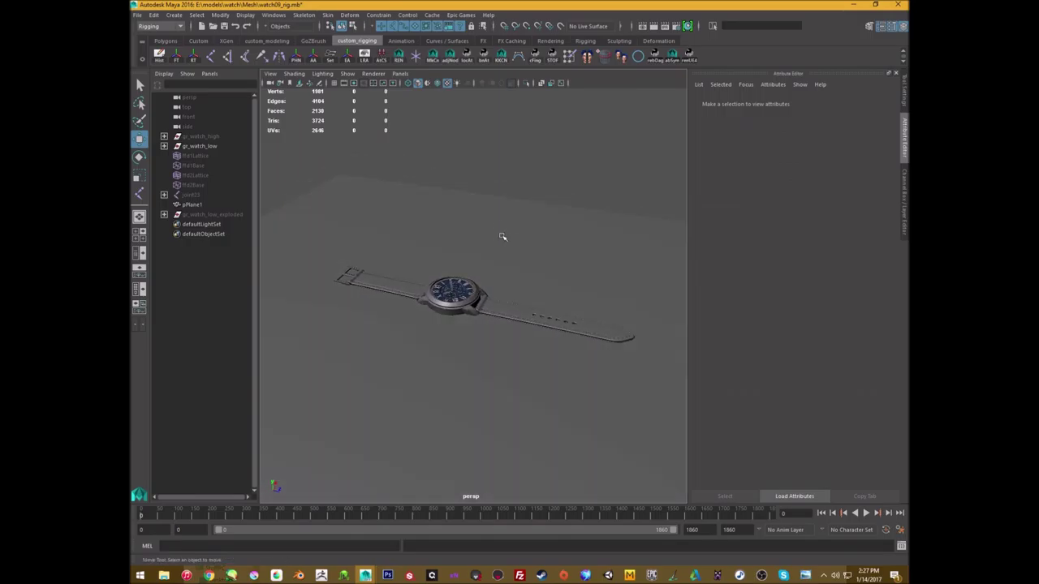
pyautogui.scroll(4, 518, 307)
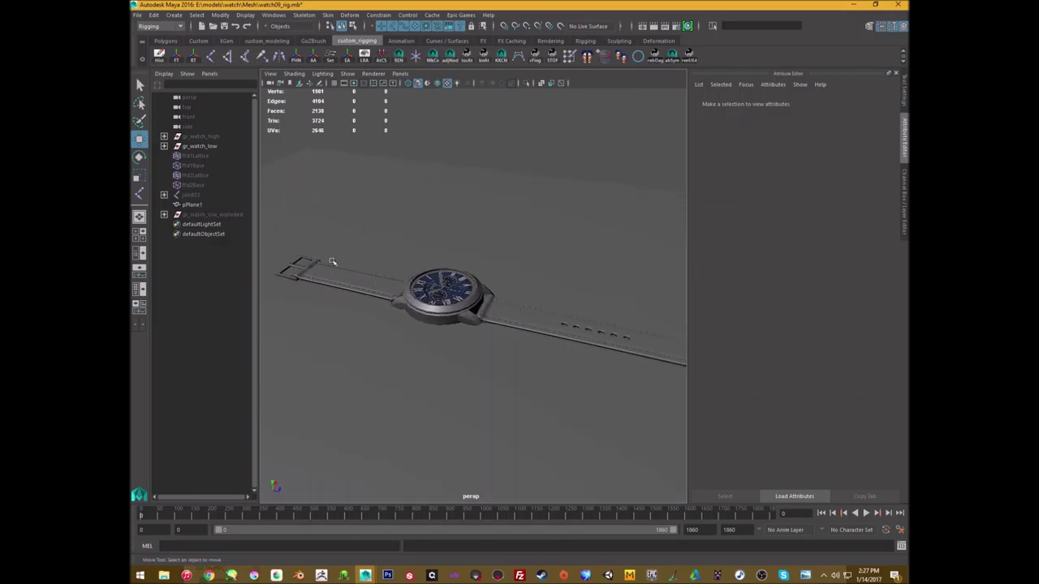
pyautogui.click(501, 317)
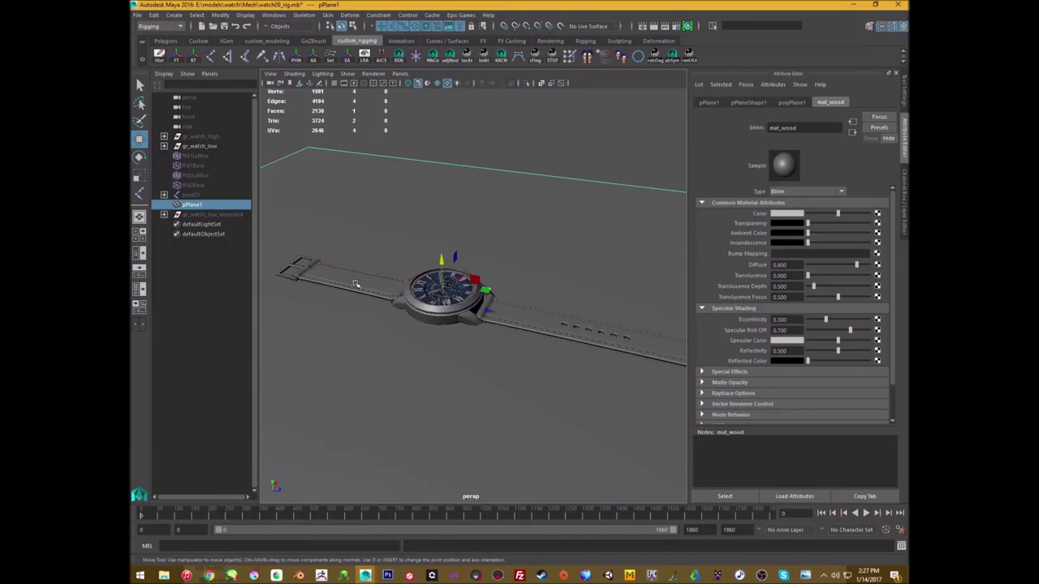
pyautogui.click(225, 216)
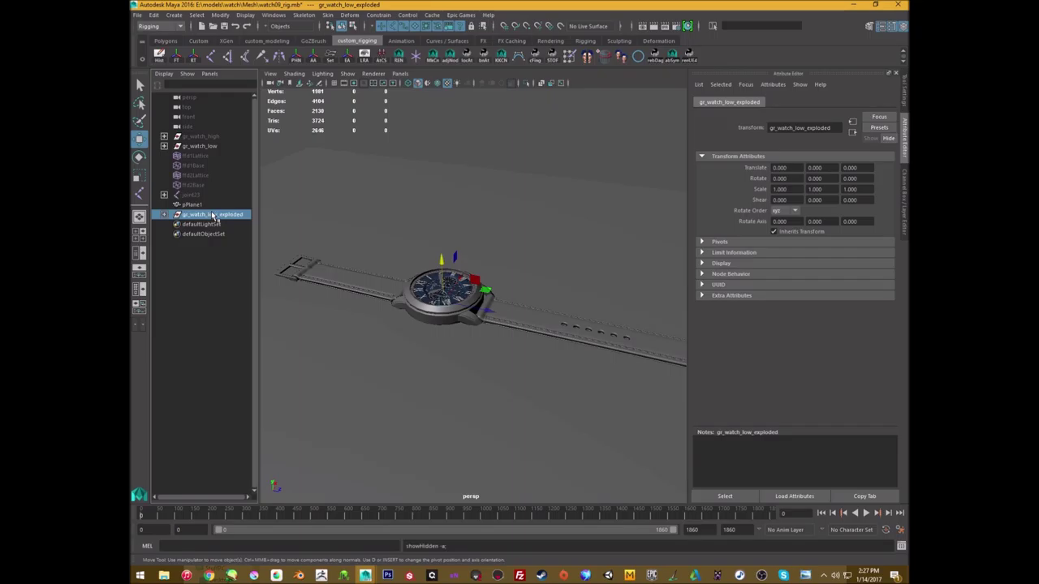
pyautogui.hotkey('shift', 'h')
pyautogui.click(216, 147)
pyautogui.hotkey('ctrl', 'h')
pyautogui.keyDown('alt'); pyautogui.moveTo(381, 231); pyautogui.dragTo(443, 245); pyautogui.keyUp('alt')
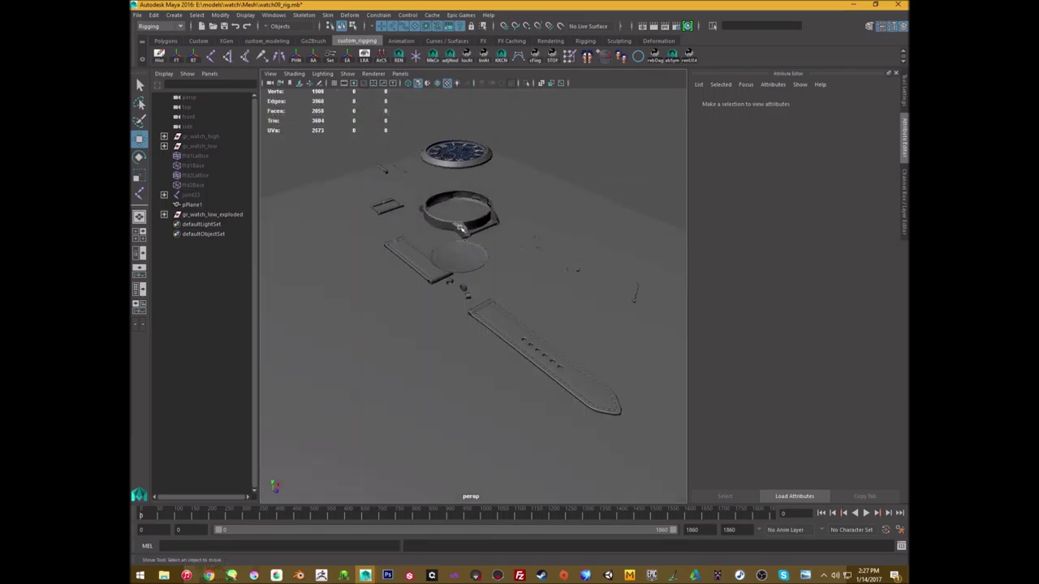
# Frame pPlane1 and drag it down to Translate Y -10.651.
pyautogui.click(459, 243)
pyautogui.press('f')
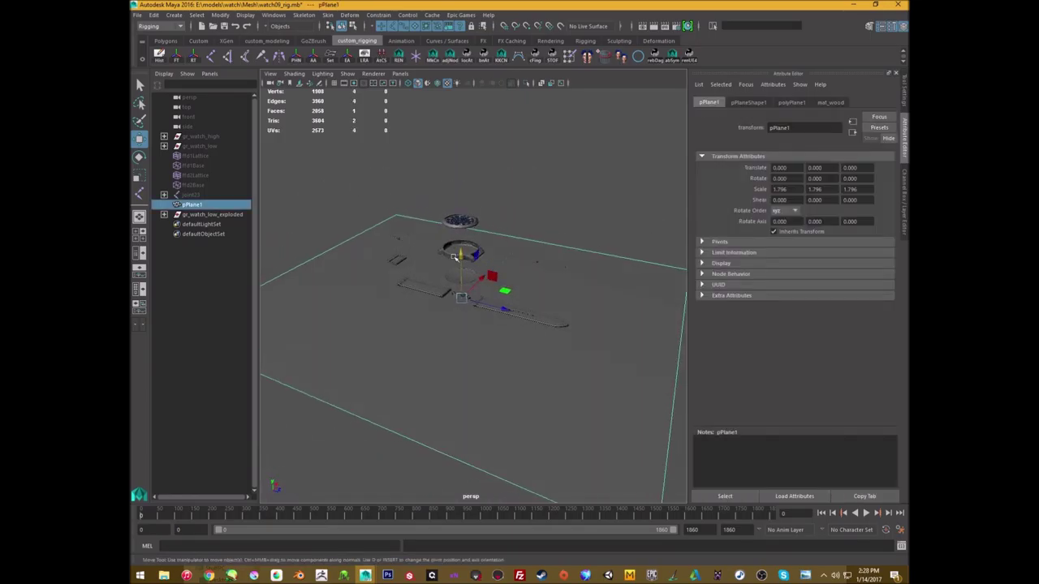
pyautogui.moveTo(459, 254); pyautogui.dragTo(509, 306)
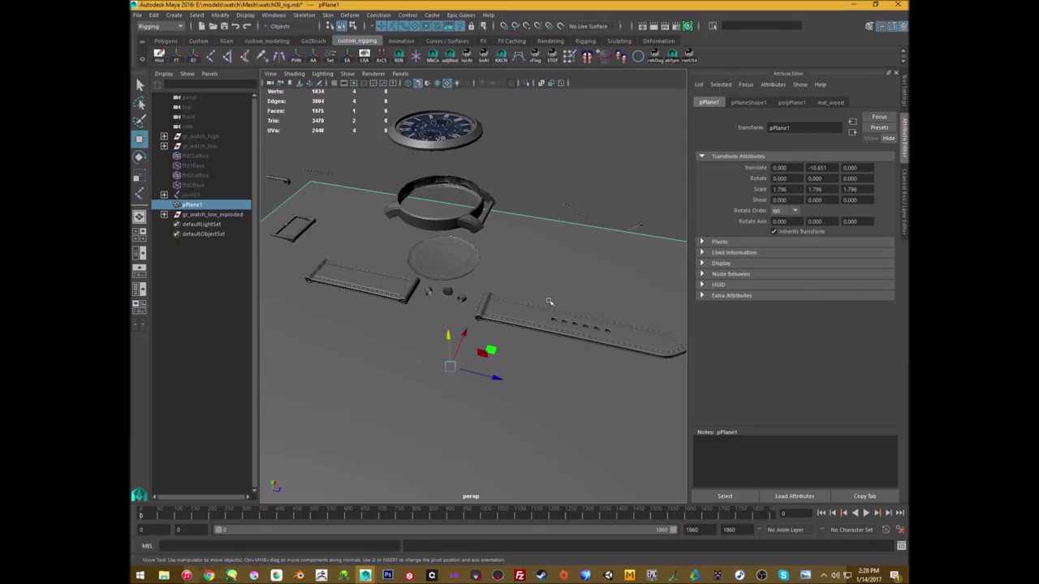
pyautogui.scroll(4, 494, 196)
# Orbit around the exploded parts and marquee-select all watch parts and the plane.
pyautogui.keyDown('alt'); pyautogui.moveTo(483, 195); pyautogui.dragTo(439, 182); pyautogui.keyUp('alt')
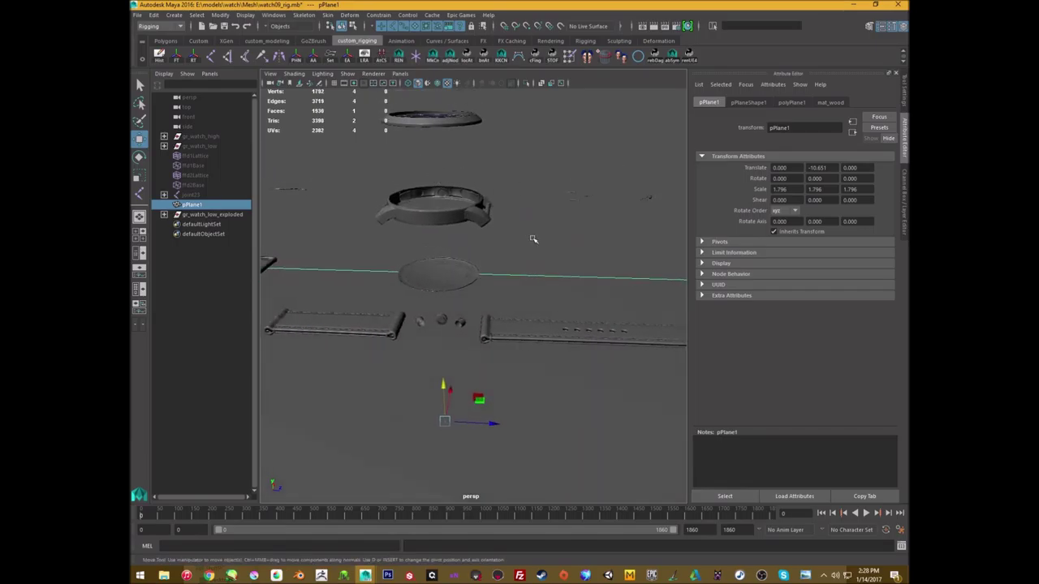
pyautogui.keyDown('alt'); pyautogui.moveTo(448, 225); pyautogui.dragTo(469, 238); pyautogui.keyUp('alt')
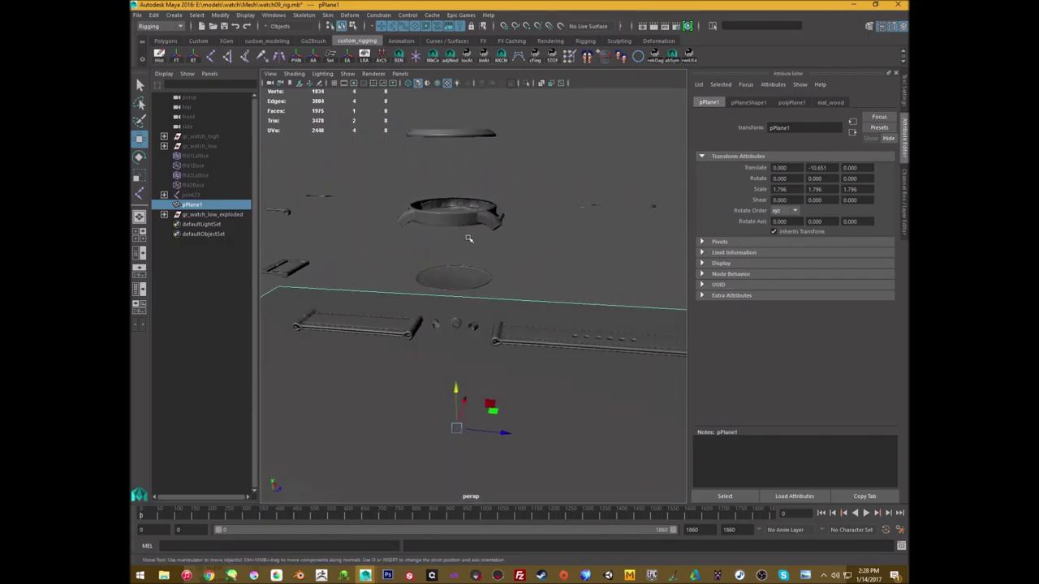
pyautogui.keyDown('alt'); pyautogui.moveTo(520, 332); pyautogui.dragTo(519, 235); pyautogui.keyUp('alt')
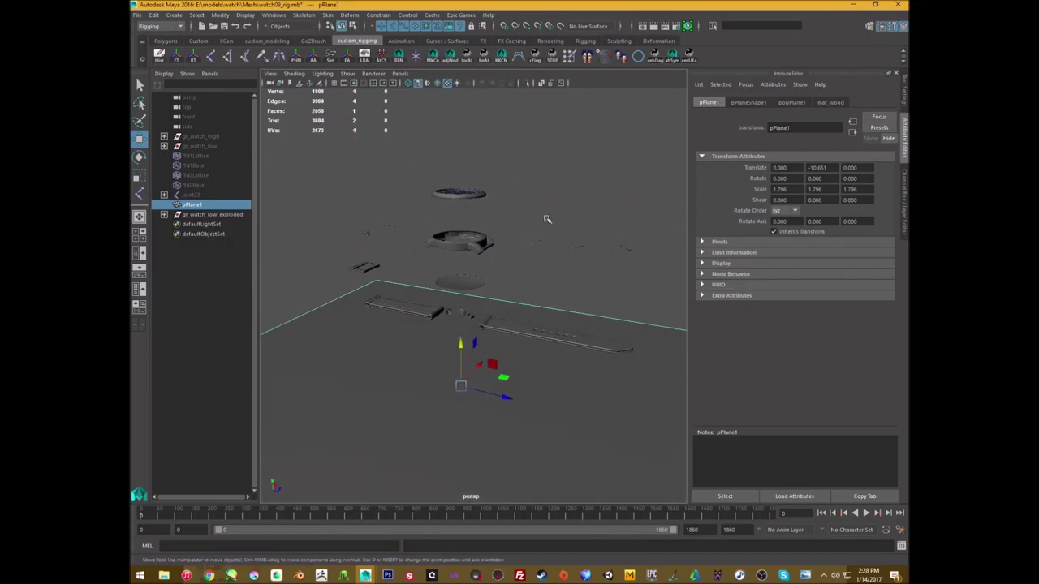
pyautogui.click(520, 185)
pyautogui.keyDown('alt'); pyautogui.moveTo(520, 186); pyautogui.dragTo(556, 318, button='right'); pyautogui.keyUp('alt')
pyautogui.moveTo(556, 317); pyautogui.dragTo(557, 318)
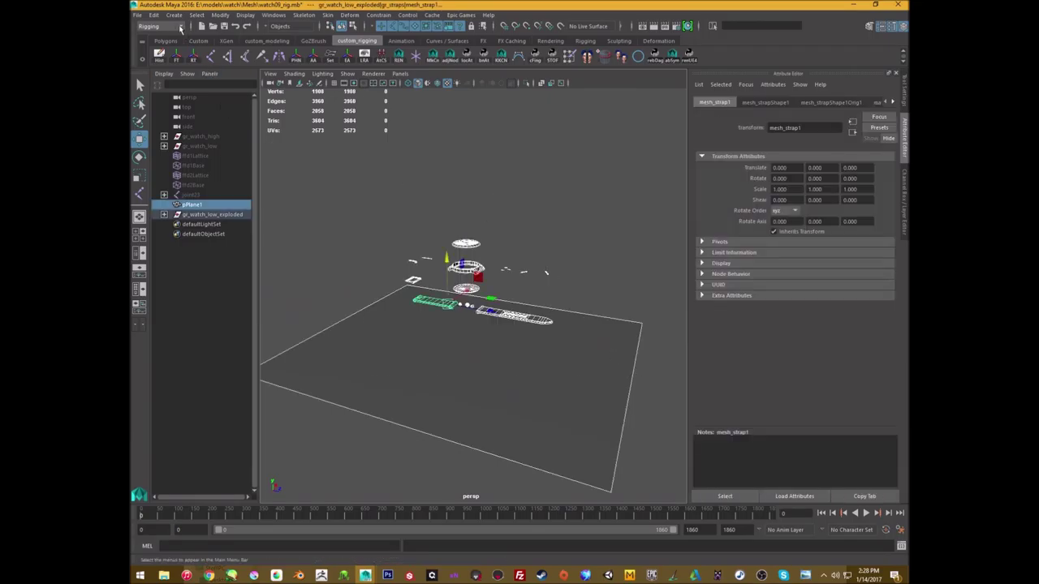
# Open the OBJ Export Selection dialog, close it without exporting, and deselect everything.
pyautogui.click(135, 17)
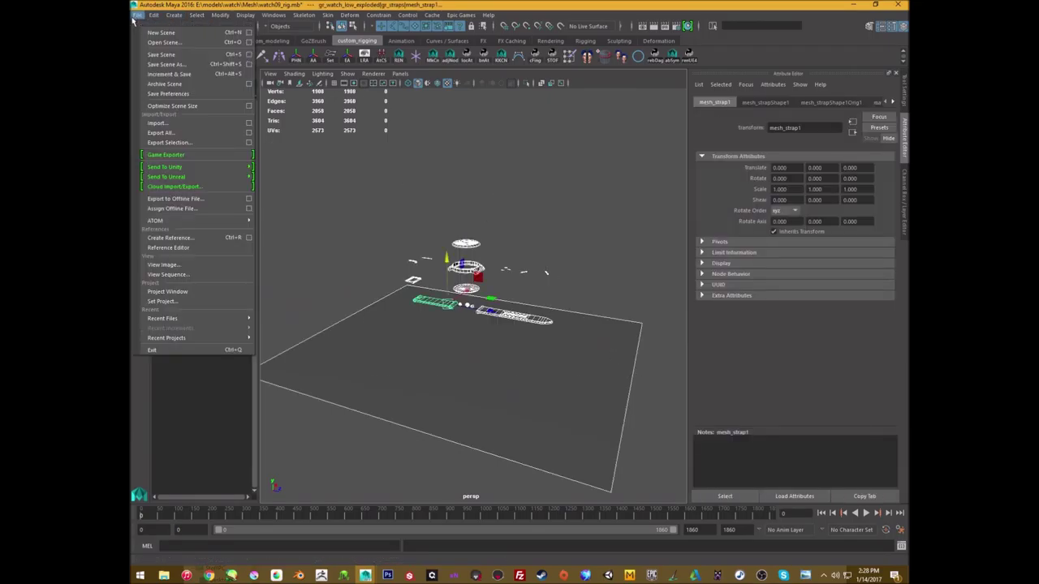
pyautogui.click(165, 144)
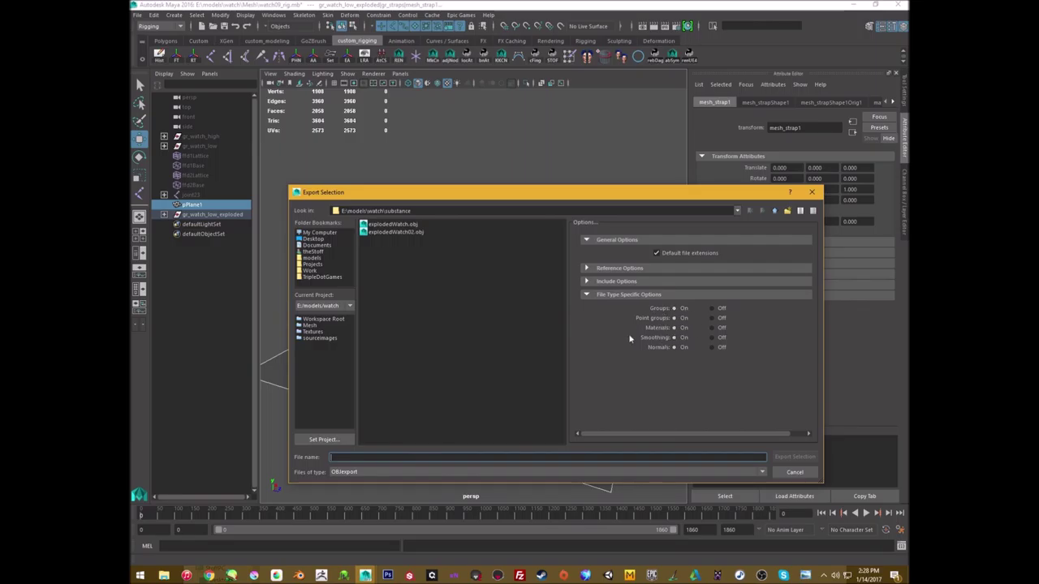
pyautogui.moveTo(769, 192); pyautogui.dragTo(713, 310)
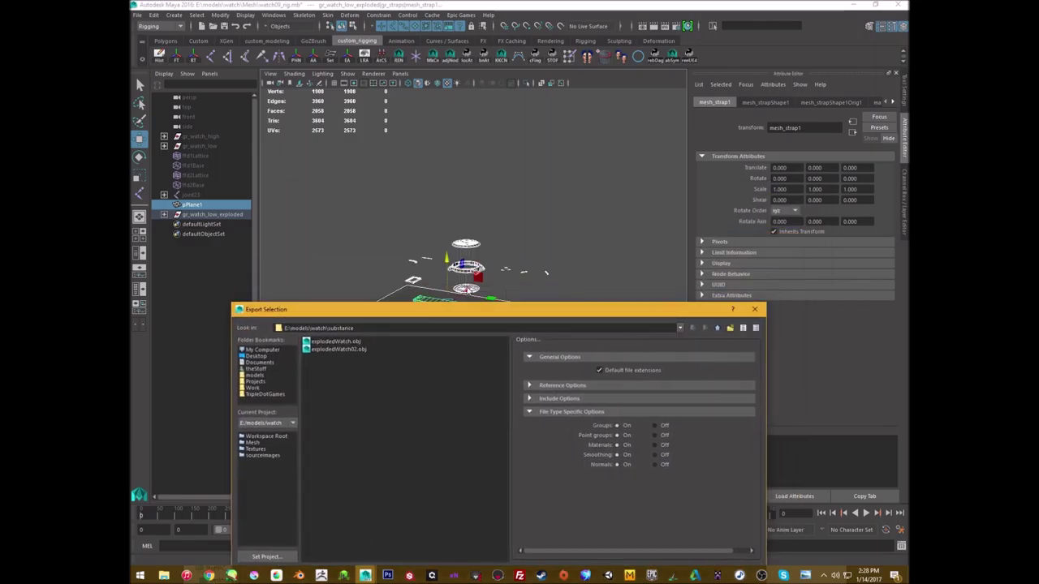
pyautogui.moveTo(457, 314); pyautogui.dragTo(436, 163)
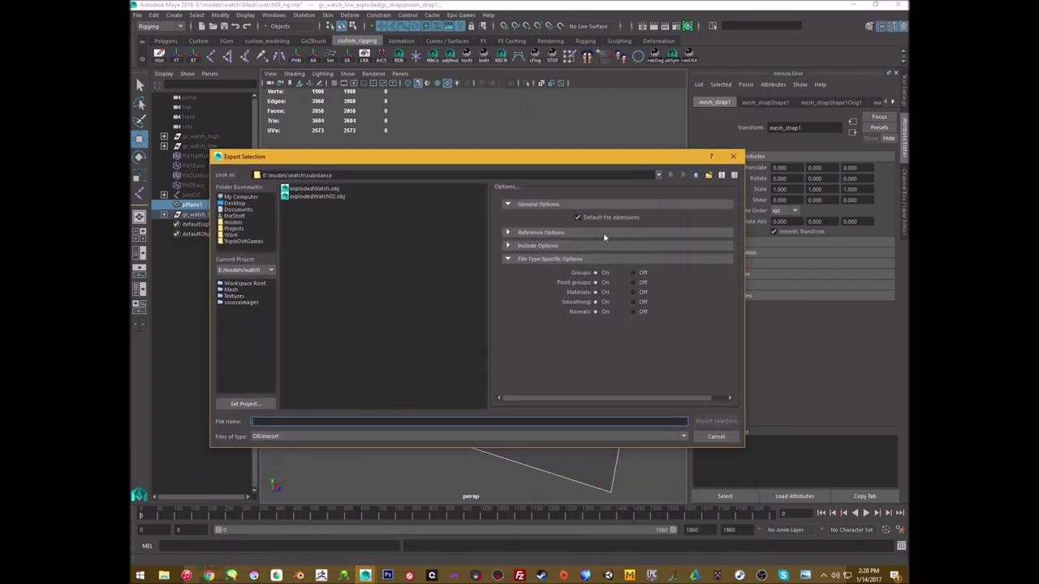
pyautogui.click(733, 156)
pyautogui.click(509, 181)
pyautogui.scroll(5, 417, 225)
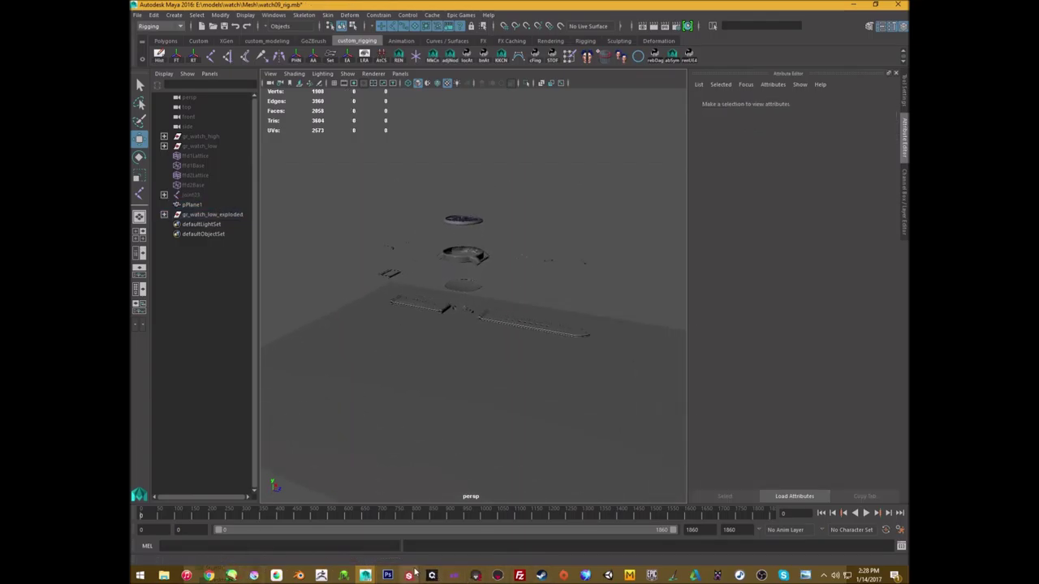
# Start a new Substance Painter project, keeping the OpenGL normal map format.
pyautogui.moveTo(412, 574)
pyautogui.click(475, 532)
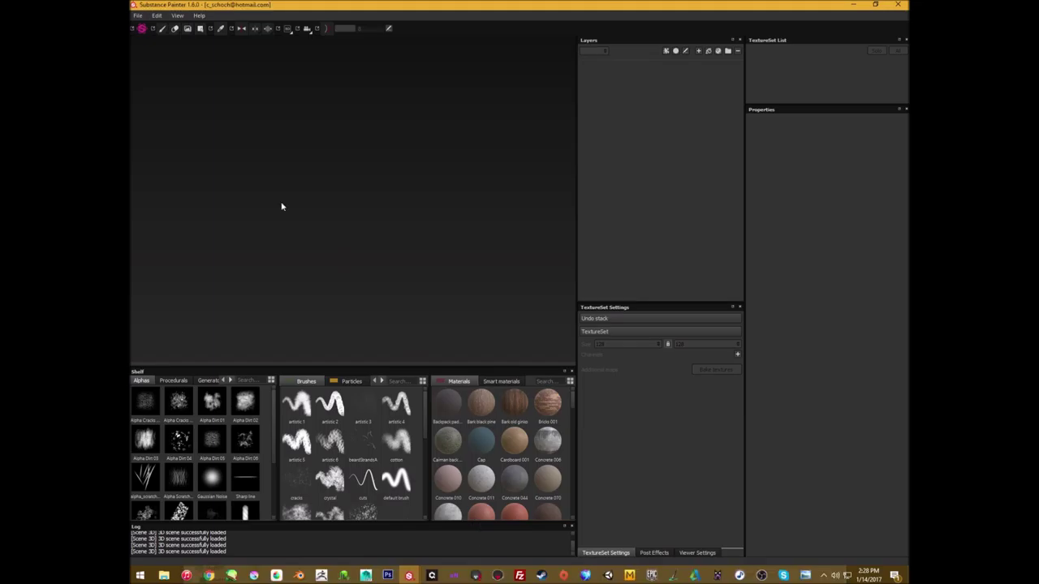
pyautogui.click(138, 15)
pyautogui.click(144, 27)
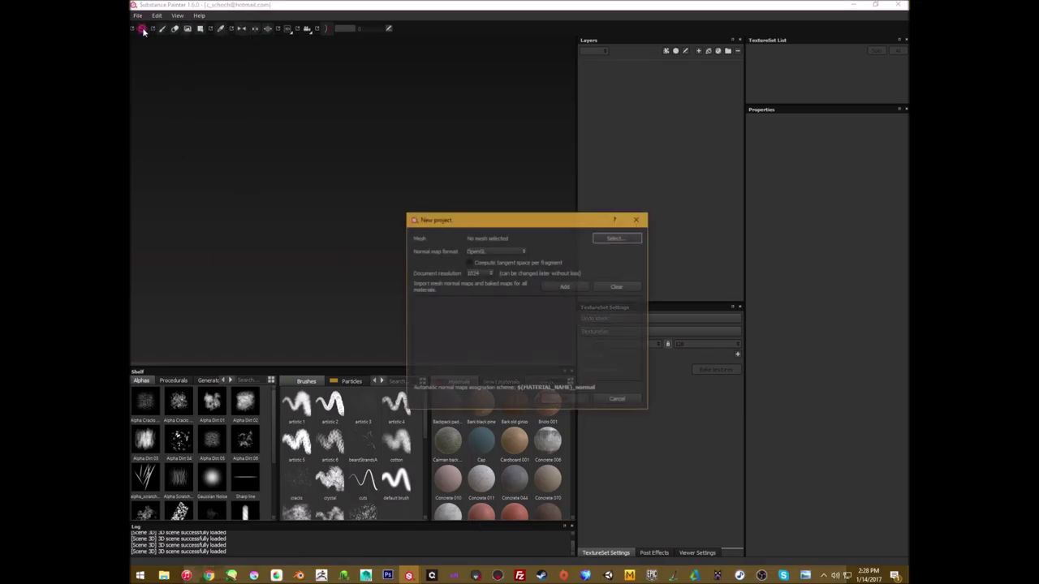
pyautogui.click(502, 252)
pyautogui.click(524, 244)
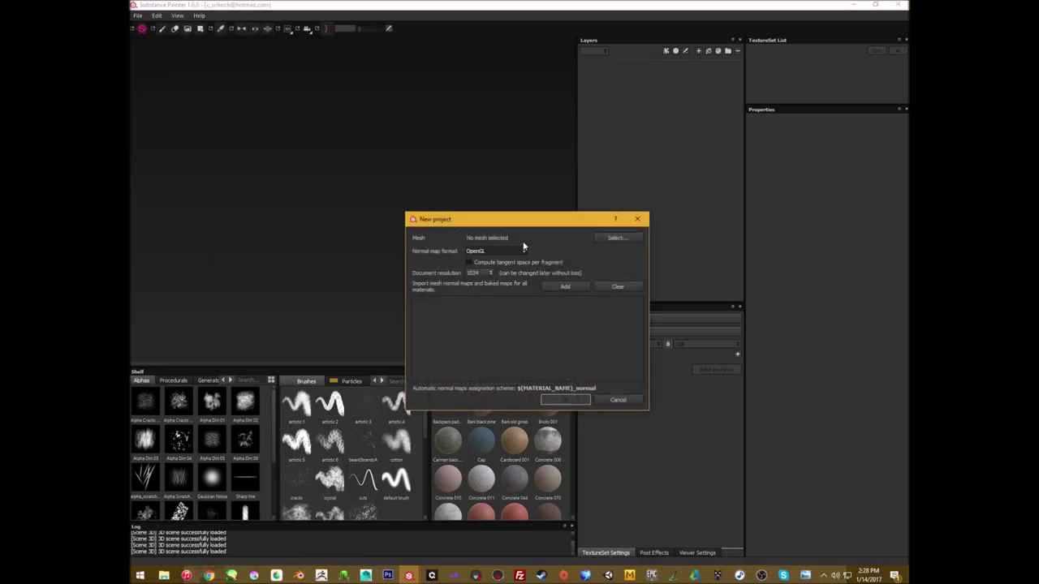
# Load explodedWatch02.obj from the substance folder, set 2048 resolution, and create the project.
pyautogui.click(617, 237)
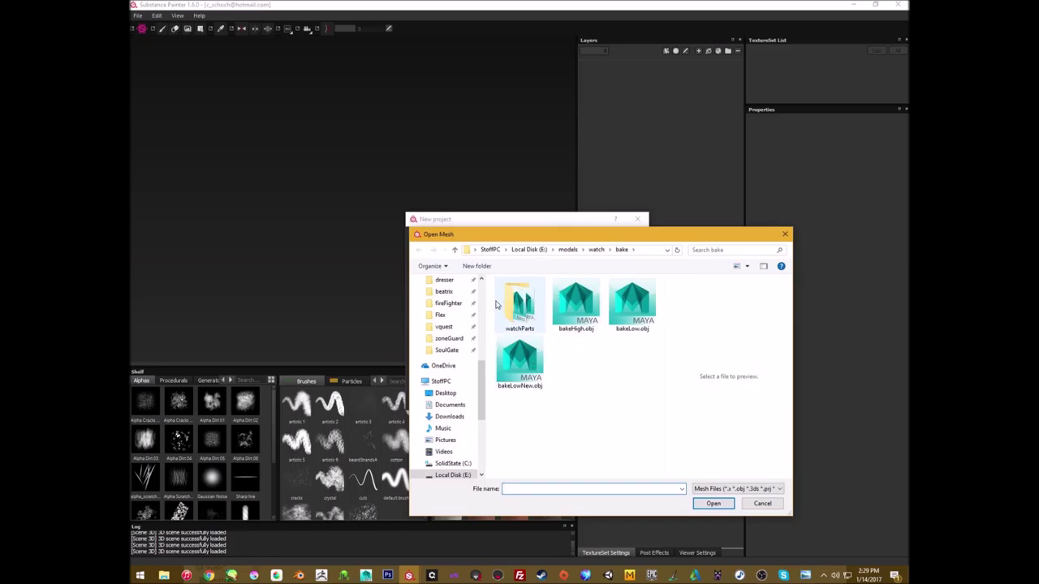
pyautogui.click(596, 249)
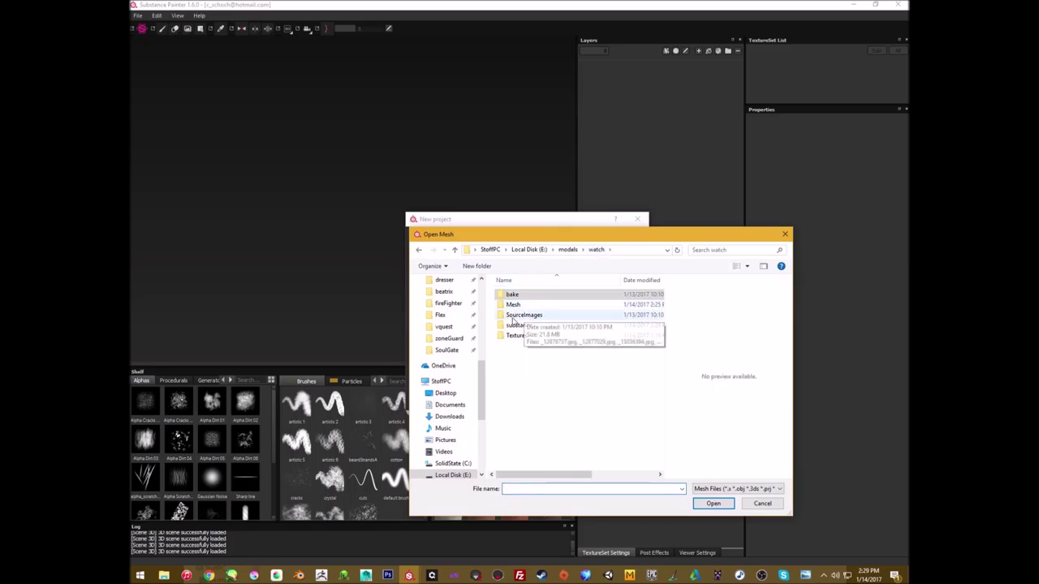
pyautogui.doubleClick(516, 327)
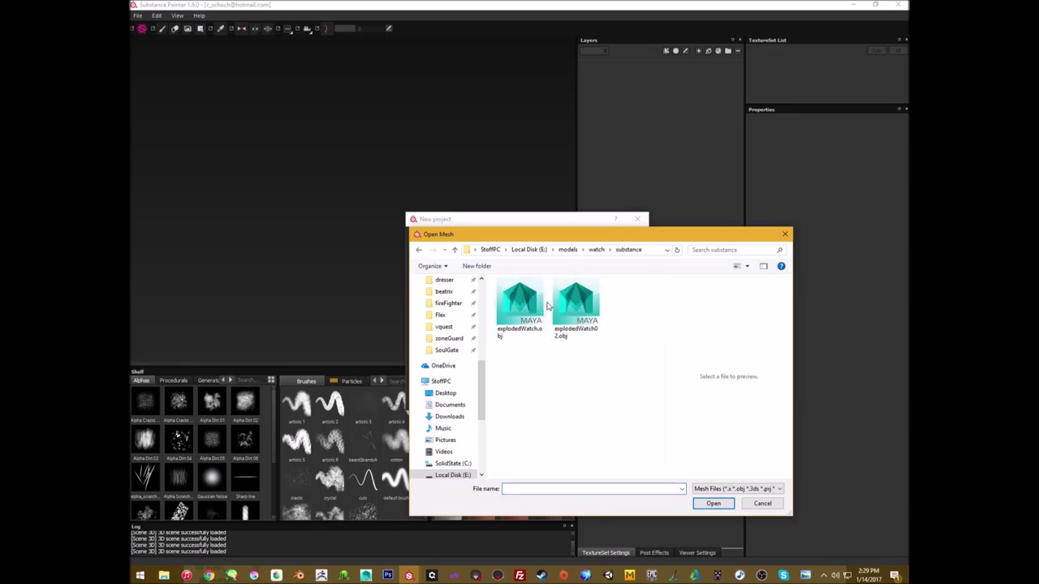
pyautogui.click(571, 305)
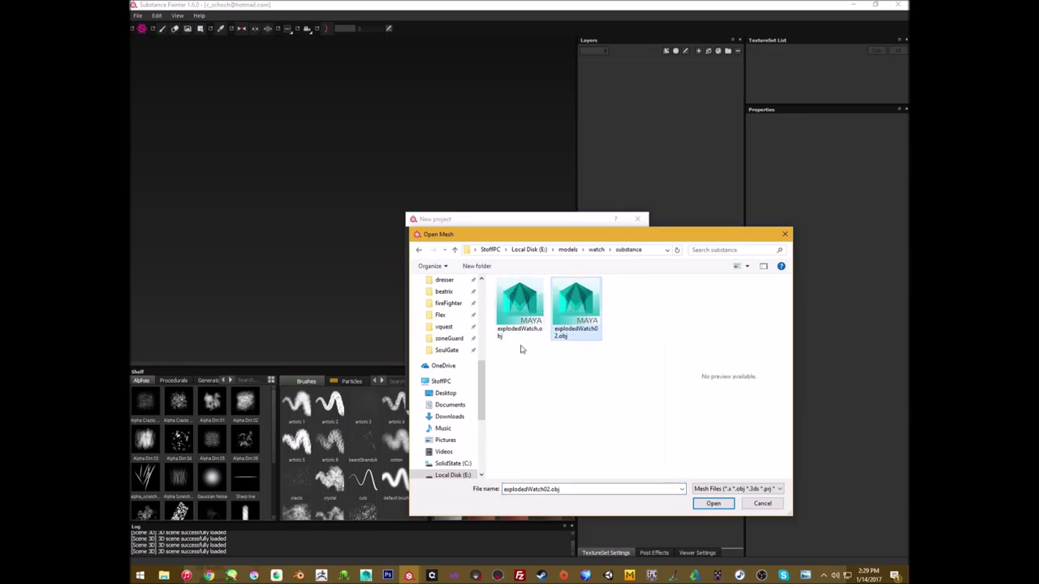
pyautogui.doubleClick(575, 304)
pyautogui.click(490, 273)
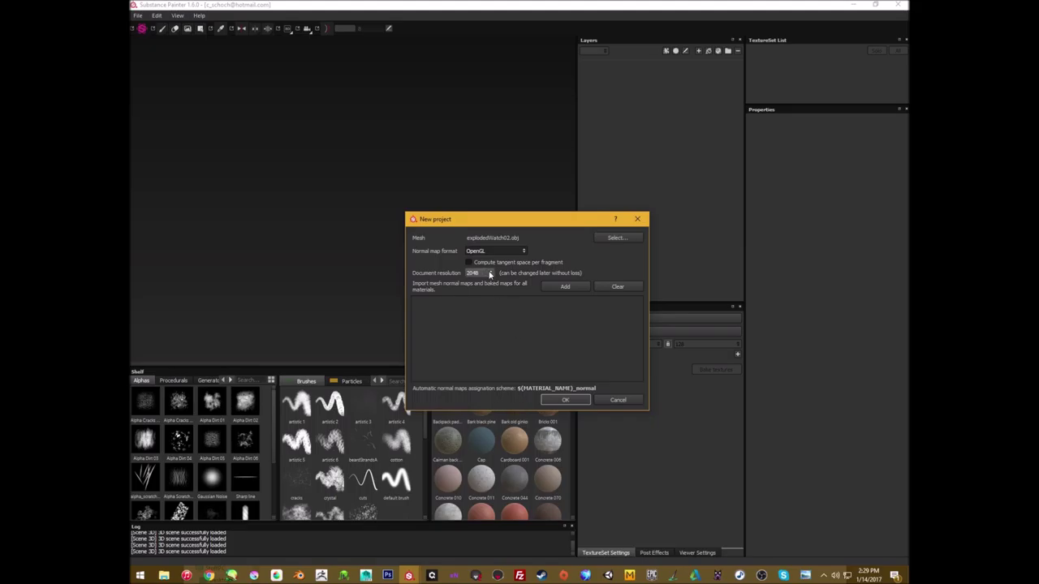
pyautogui.click(566, 401)
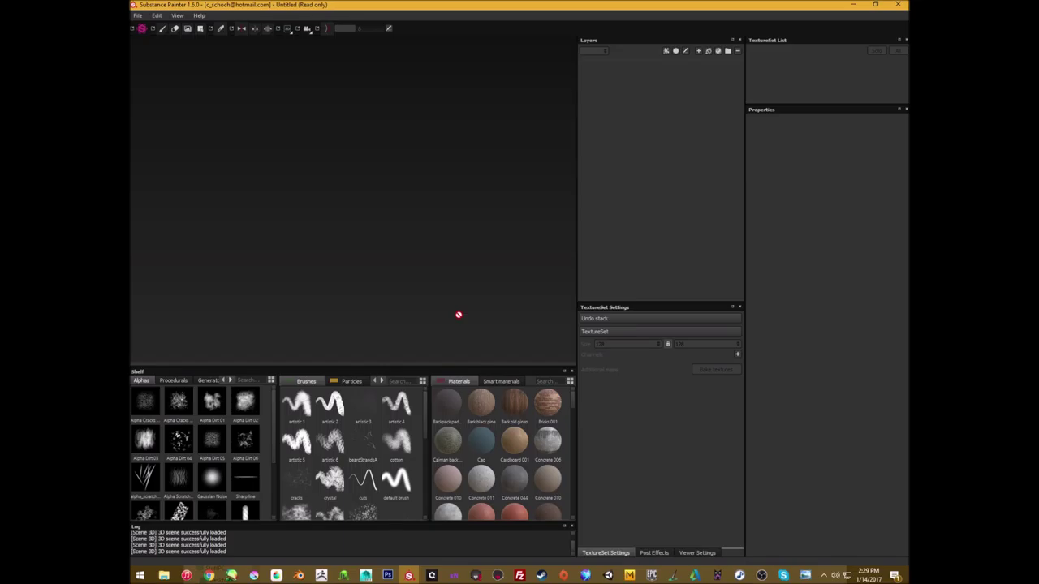
# Orbit and pan the viewport in close on the floating watch parts and table plane.
pyautogui.keyDown('alt'); pyautogui.moveTo(355, 193); pyautogui.dragTo(416, 279); pyautogui.keyUp('alt')
pyautogui.keyDown('alt'); pyautogui.moveTo(439, 281); pyautogui.dragTo(417, 251, button='middle'); pyautogui.keyUp('alt')
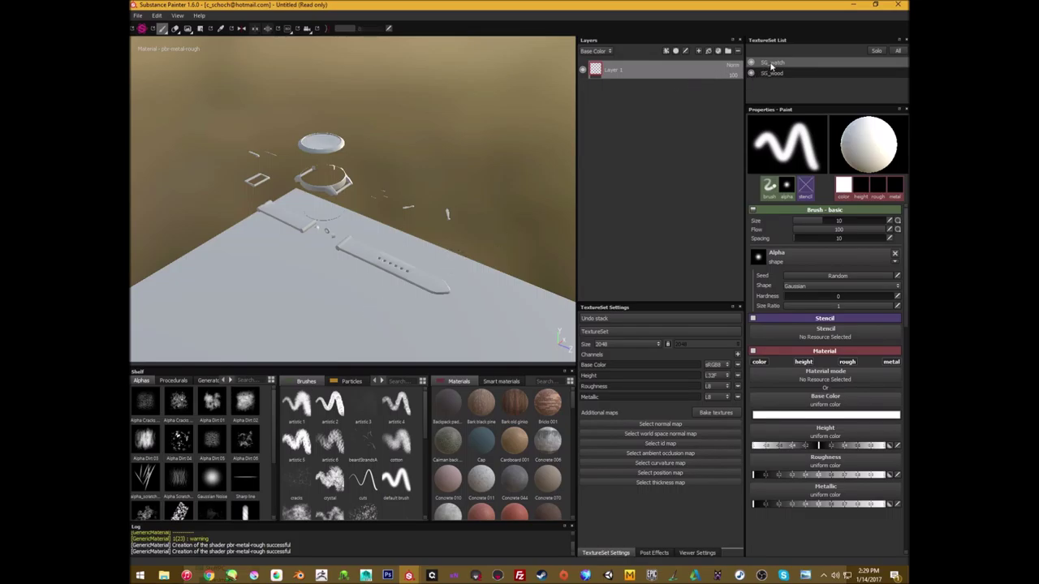
pyautogui.scroll(-2, 260, 465)
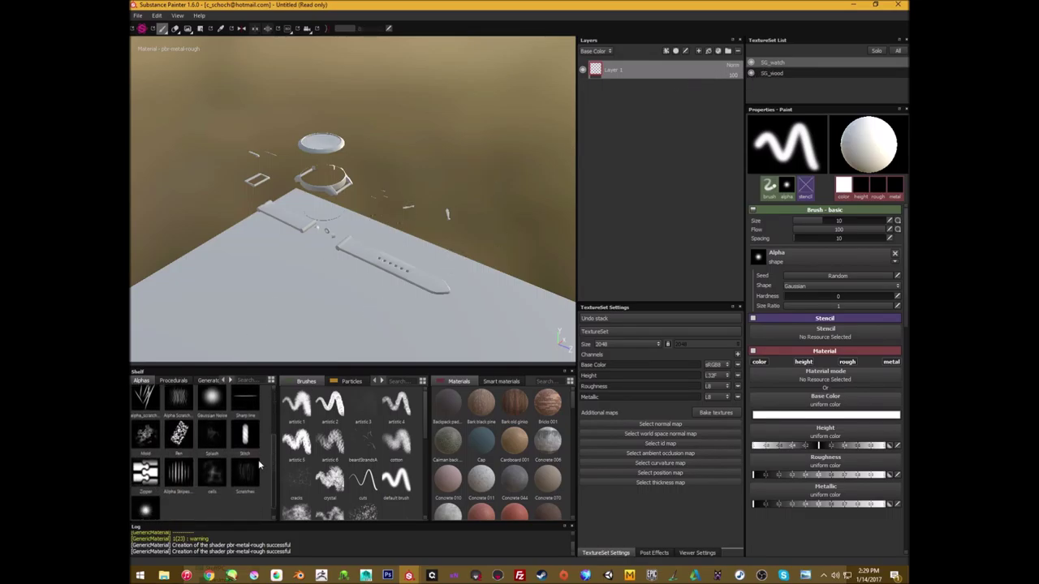
# Import watch_col.tga and watch_norm.tga from the substance folder into the project.
pyautogui.click(139, 17)
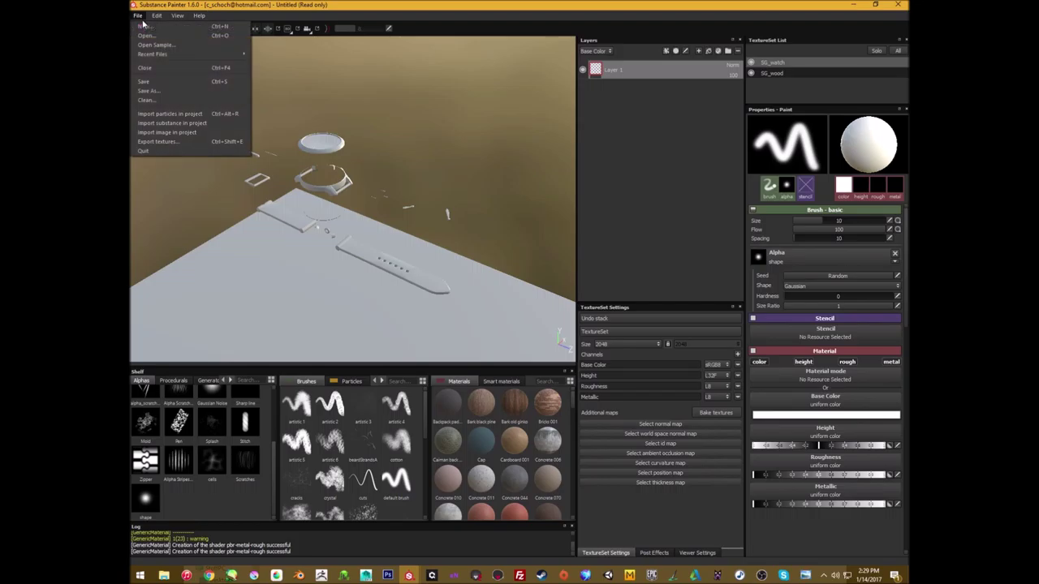
pyautogui.click(156, 141)
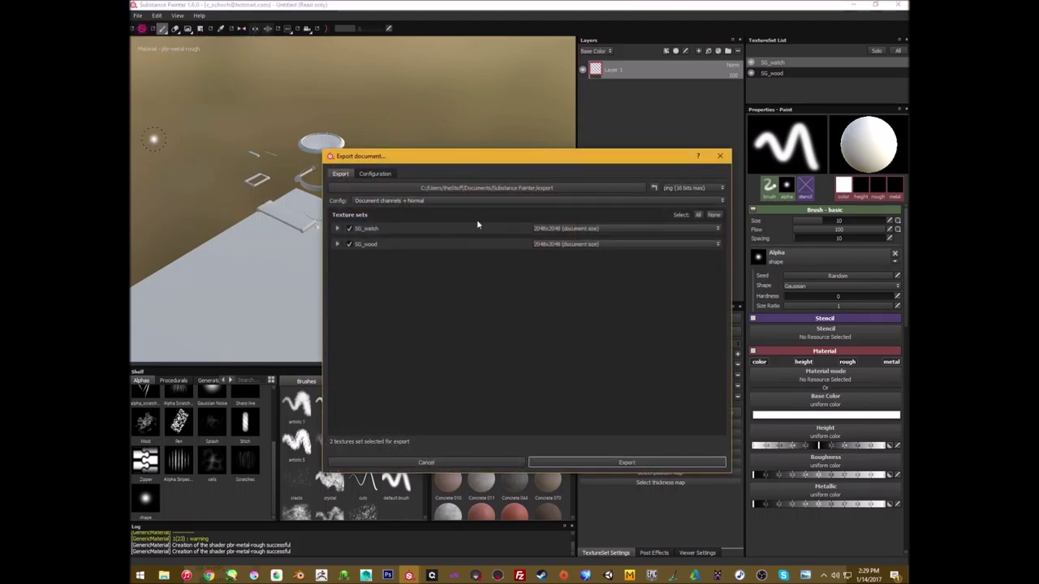
pyautogui.click(719, 155)
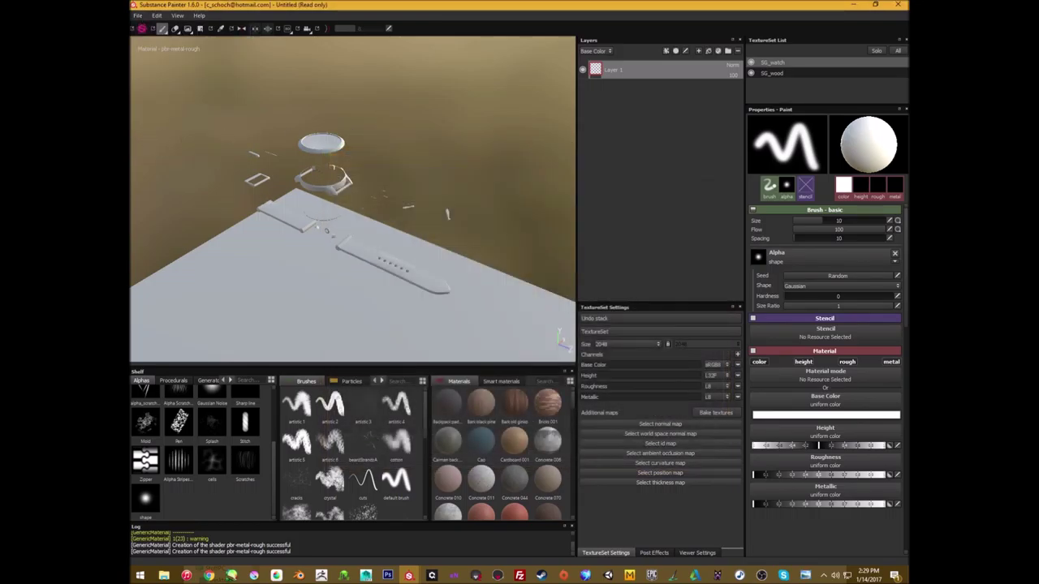
pyautogui.click(138, 16)
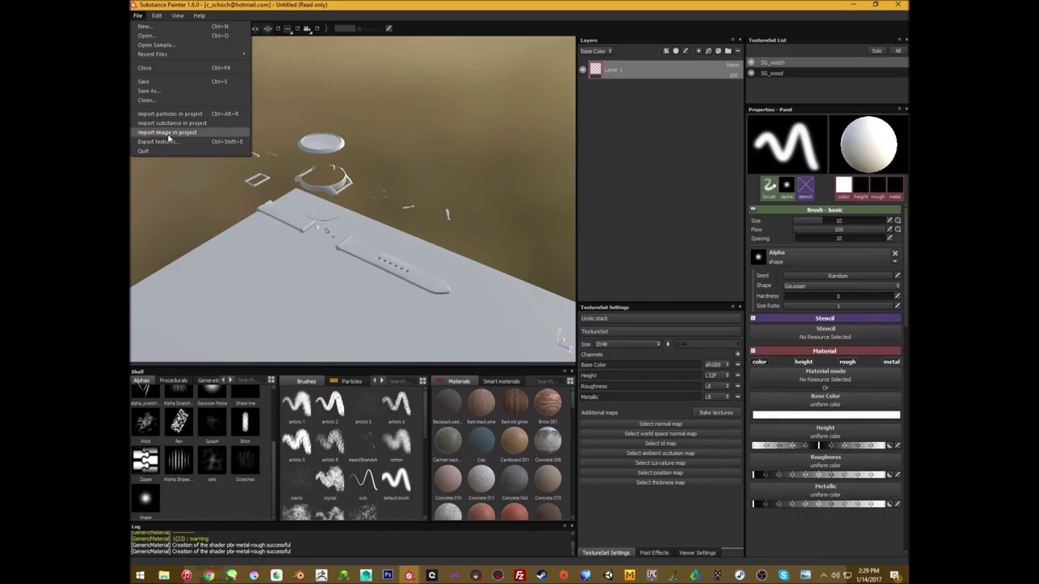
pyautogui.click(168, 134)
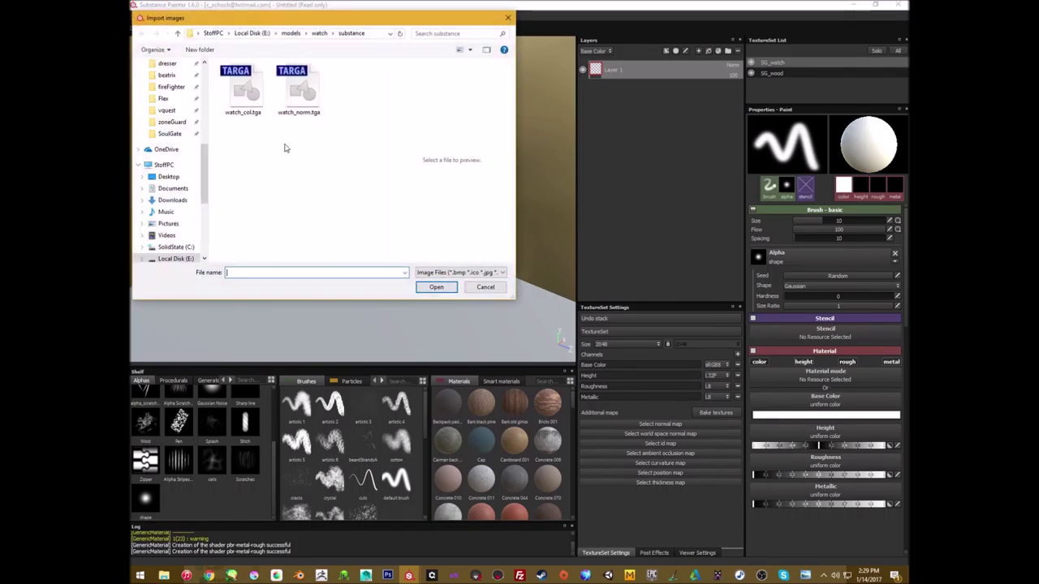
pyautogui.click(252, 101)
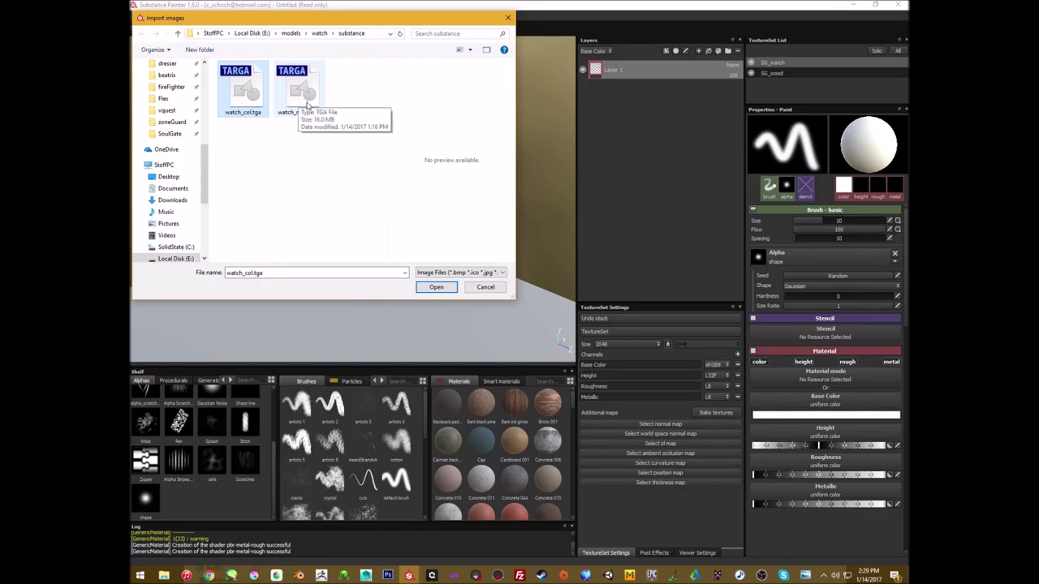
pyautogui.keyDown('ctrl'); pyautogui.click(306, 104); pyautogui.keyUp('ctrl')
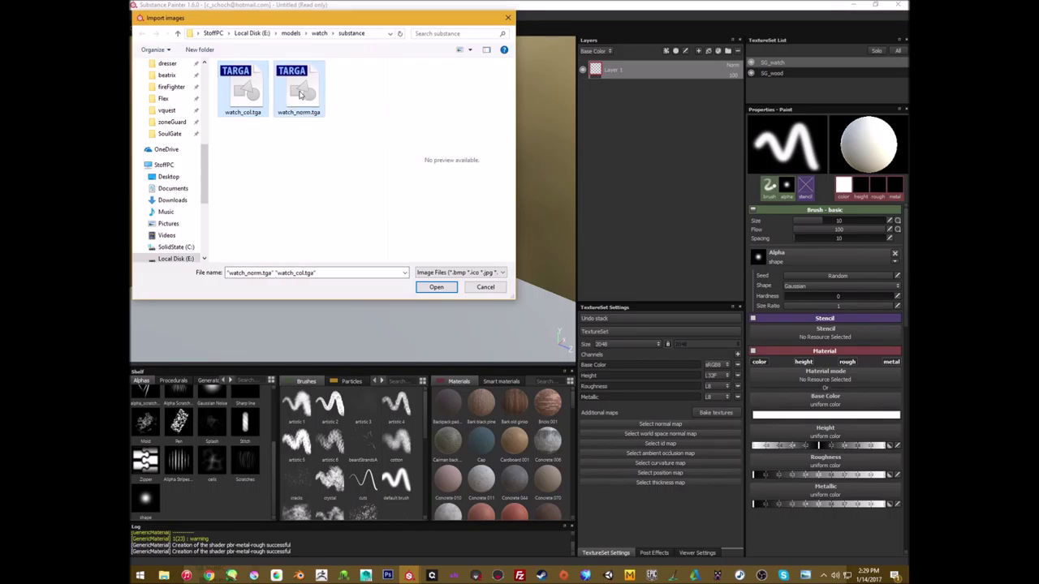
pyautogui.click(438, 290)
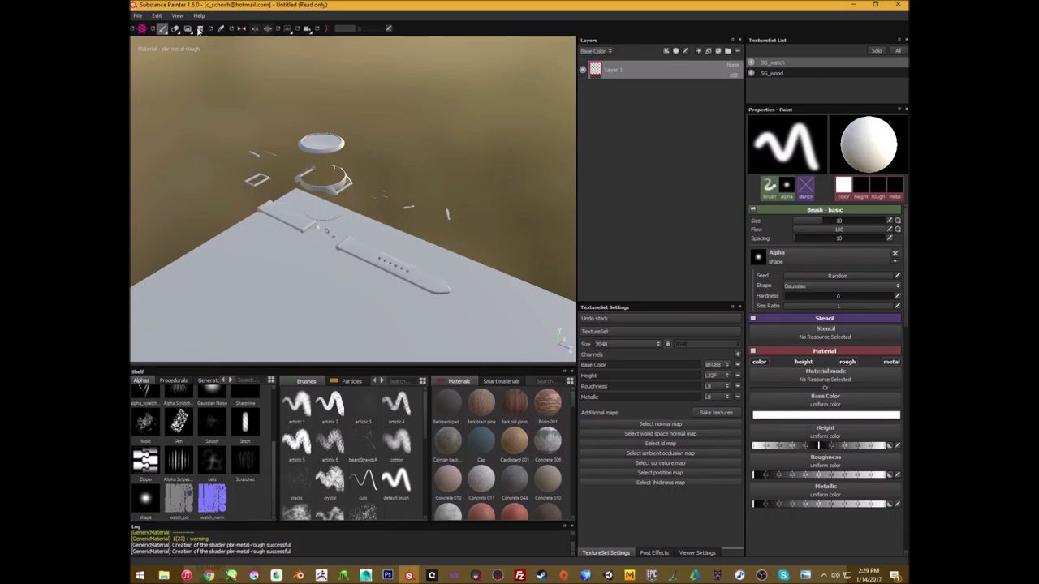
# Cancel the accidental new-project prompt to keep the current project.
pyautogui.click(136, 15)
pyautogui.click(150, 31)
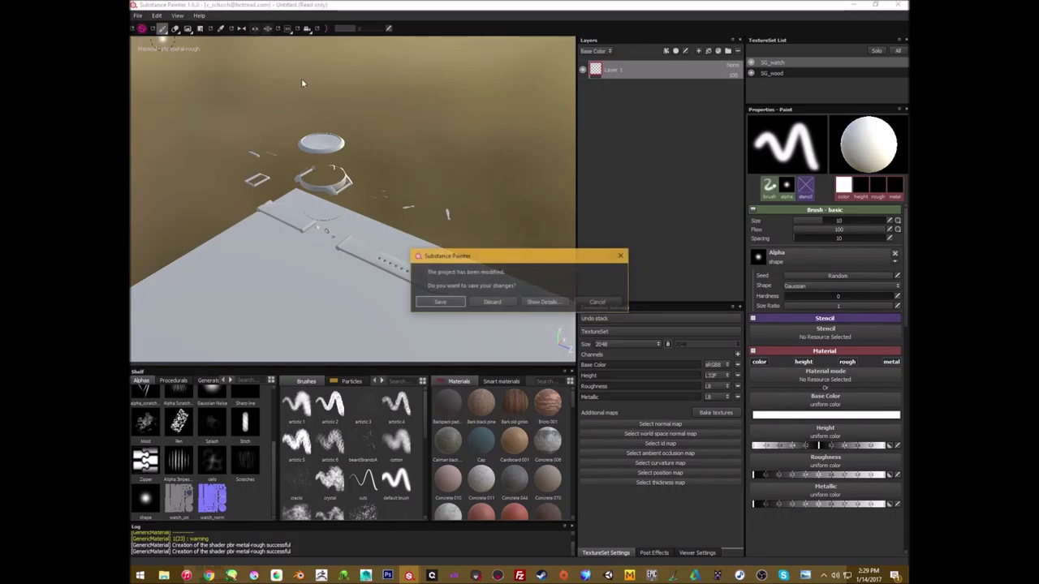
pyautogui.click(598, 302)
# Browse into the watch folder's bake subfolder and import watchV2_baseTexBaked.tga.
pyautogui.click(137, 16)
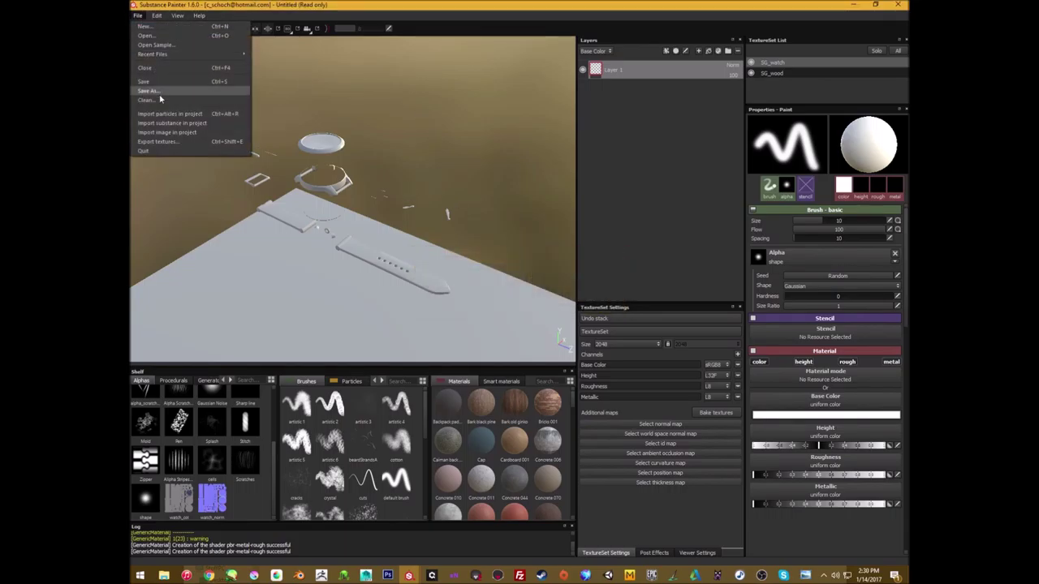
pyautogui.click(164, 132)
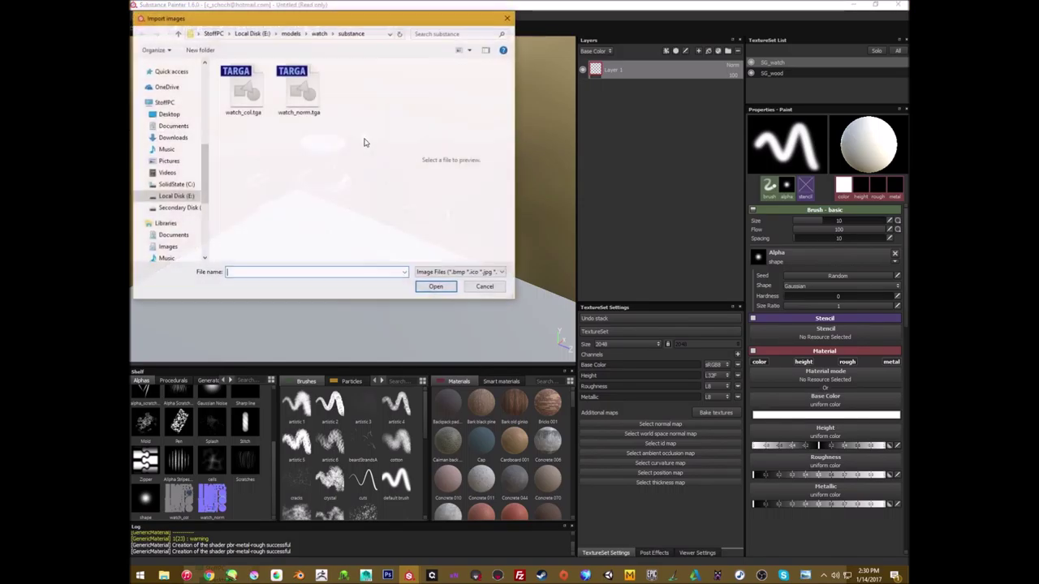
pyautogui.click(321, 34)
pyautogui.doubleClick(248, 75)
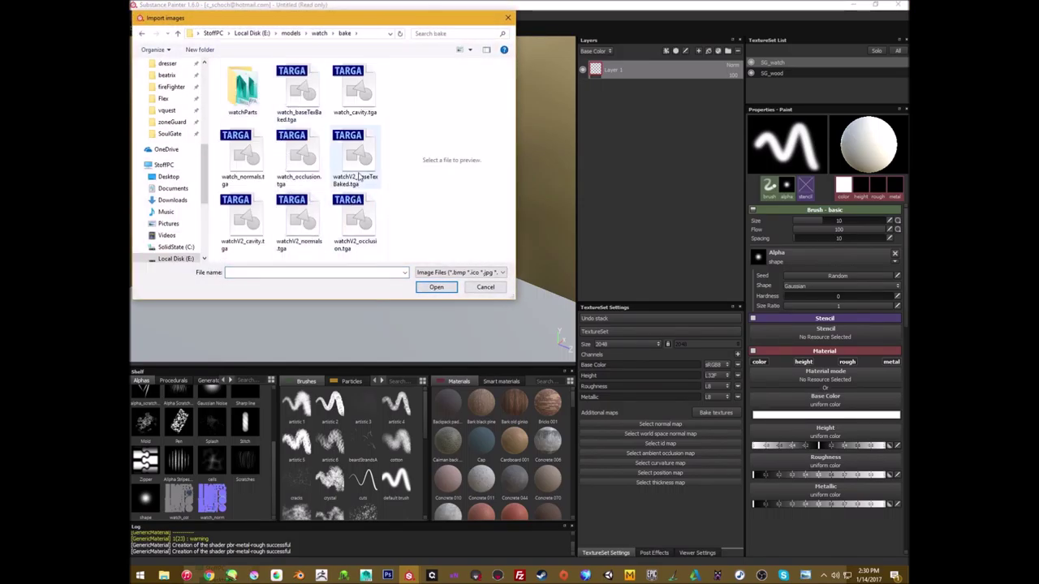
pyautogui.click(362, 159)
pyautogui.click(436, 287)
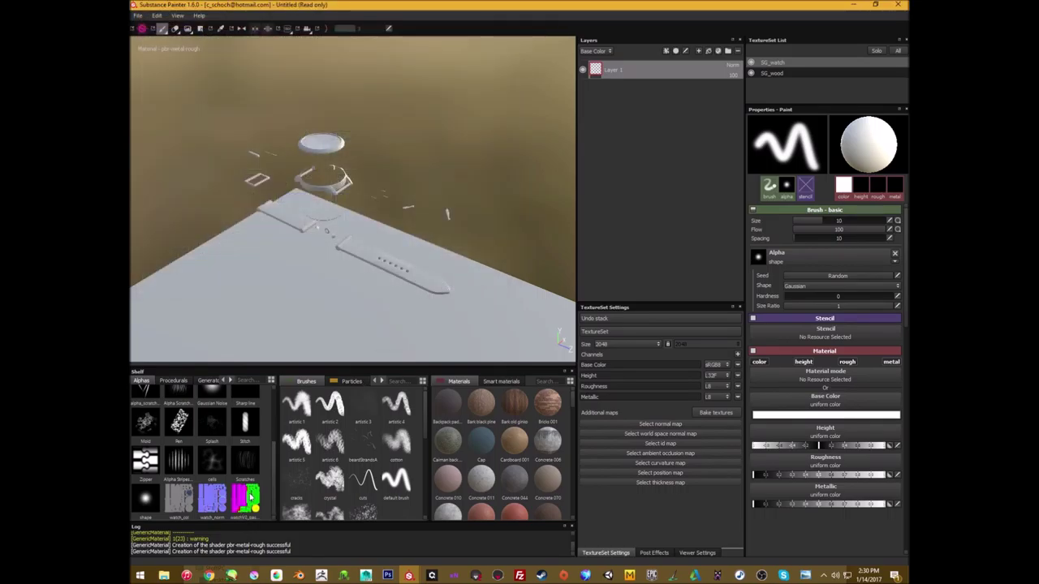
pyautogui.moveTo(250, 497)
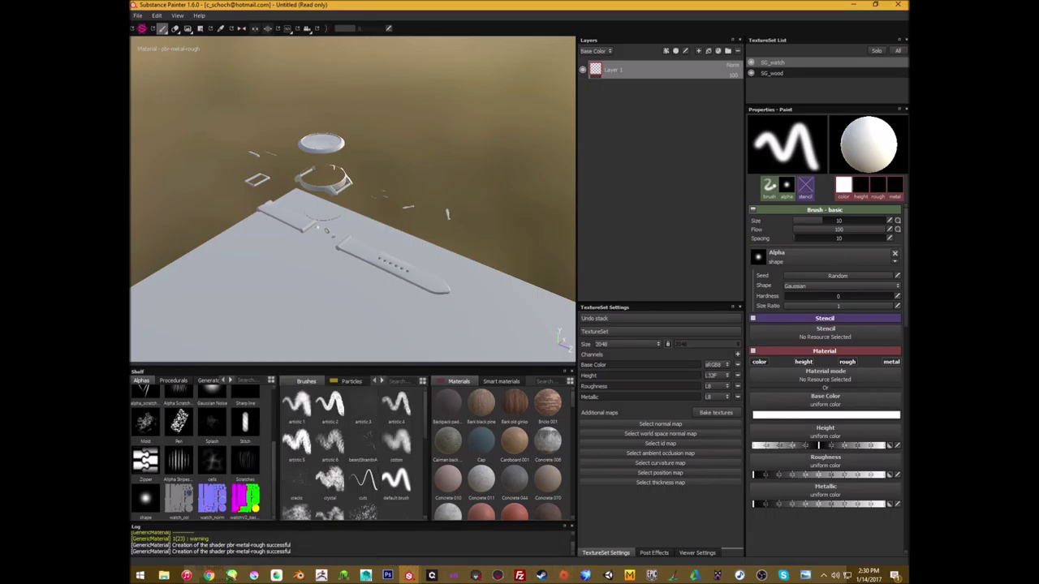
# In xNormal, review the Bake base texture options and high-definition mesh list, then close xNormal.
pyautogui.click(456, 574)
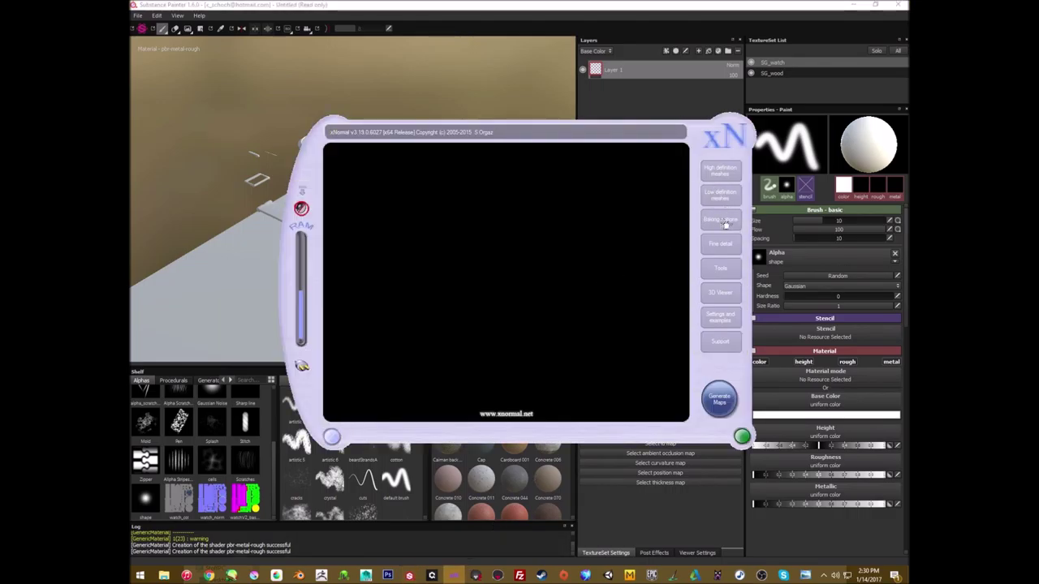
pyautogui.click(721, 219)
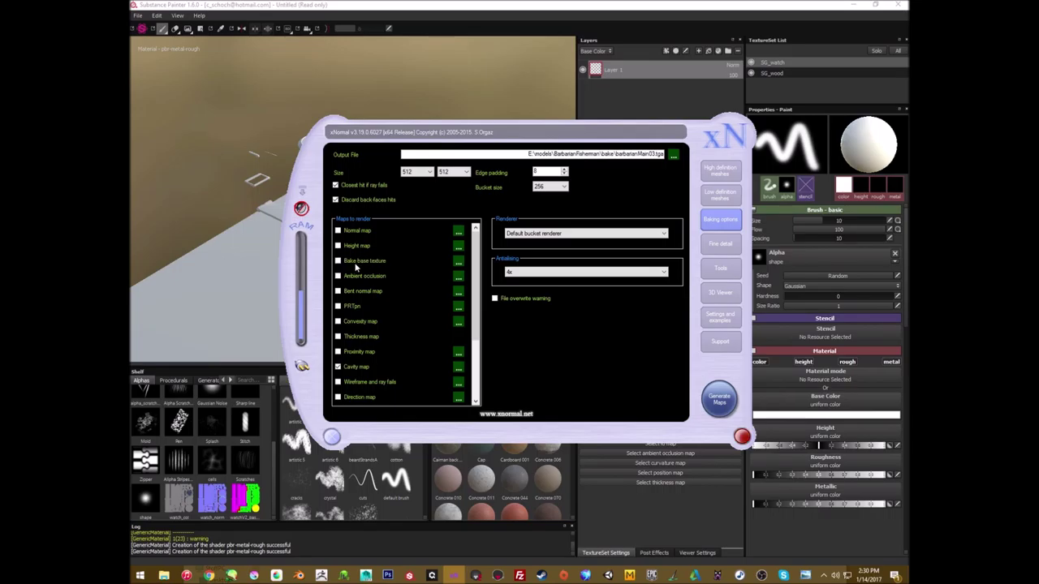
pyautogui.click(458, 262)
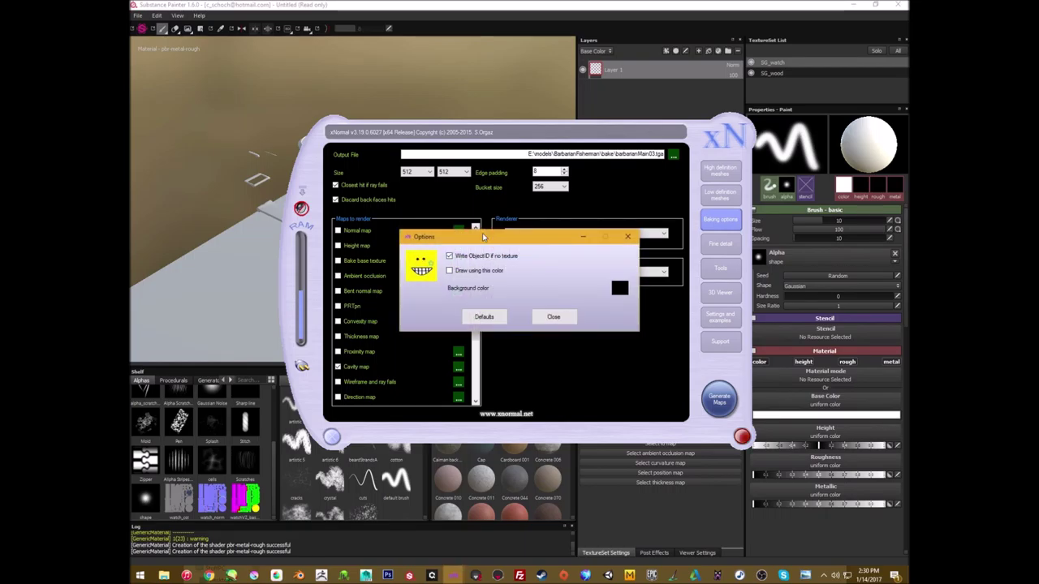
pyautogui.moveTo(485, 236); pyautogui.dragTo(488, 219)
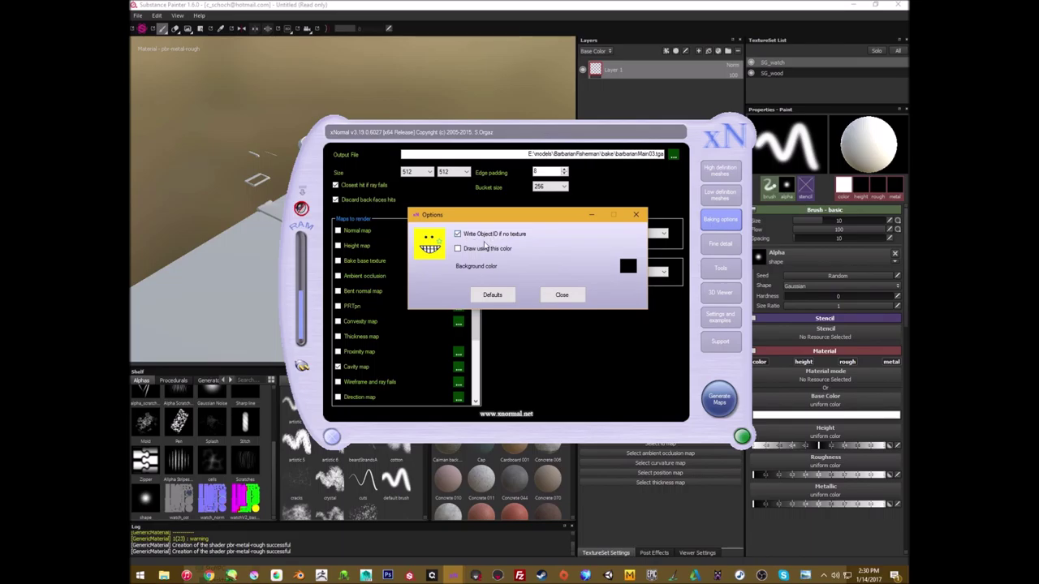
pyautogui.click(636, 215)
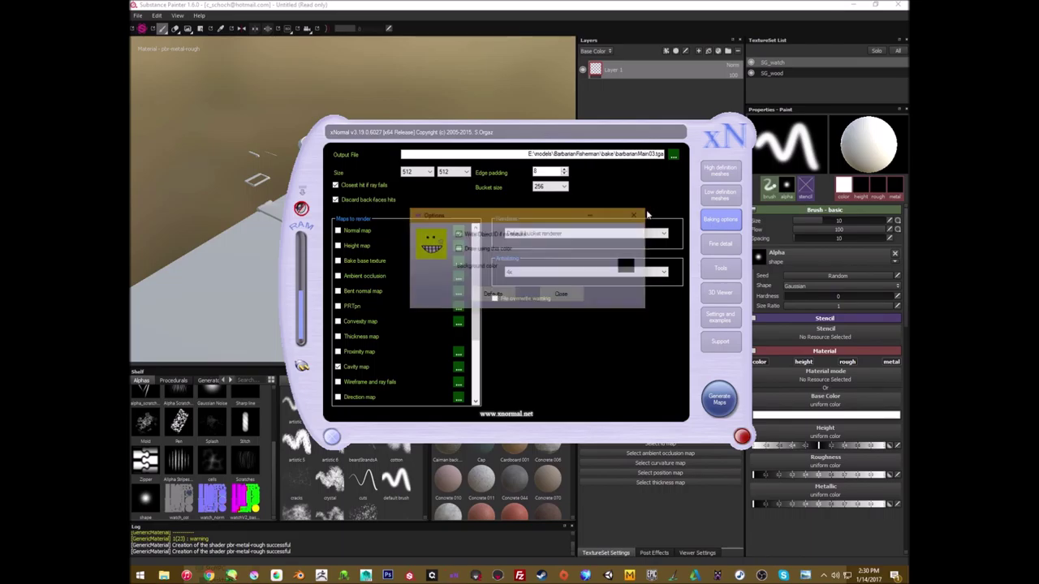
pyautogui.click(720, 172)
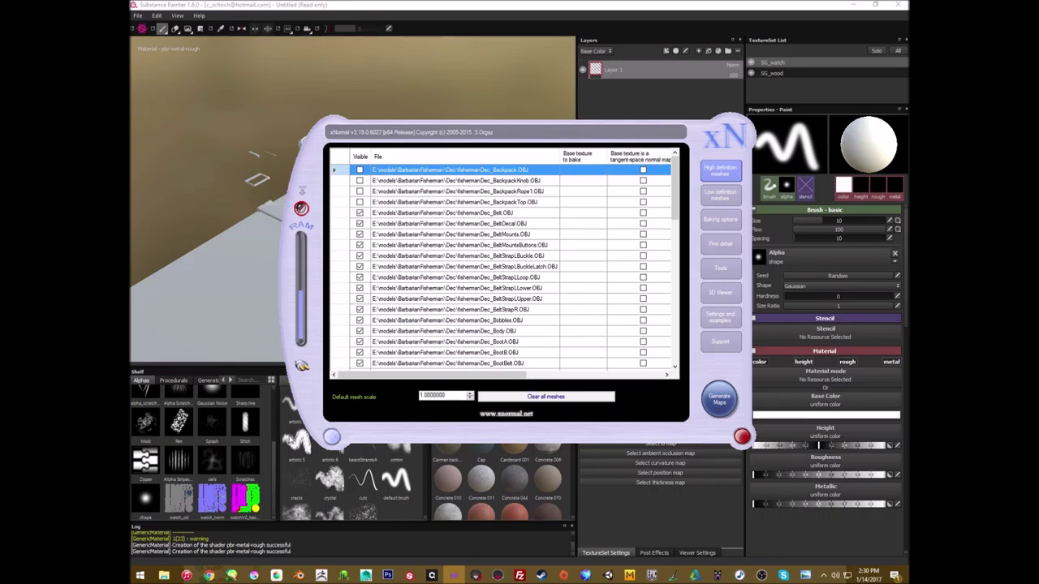
pyautogui.click(332, 438)
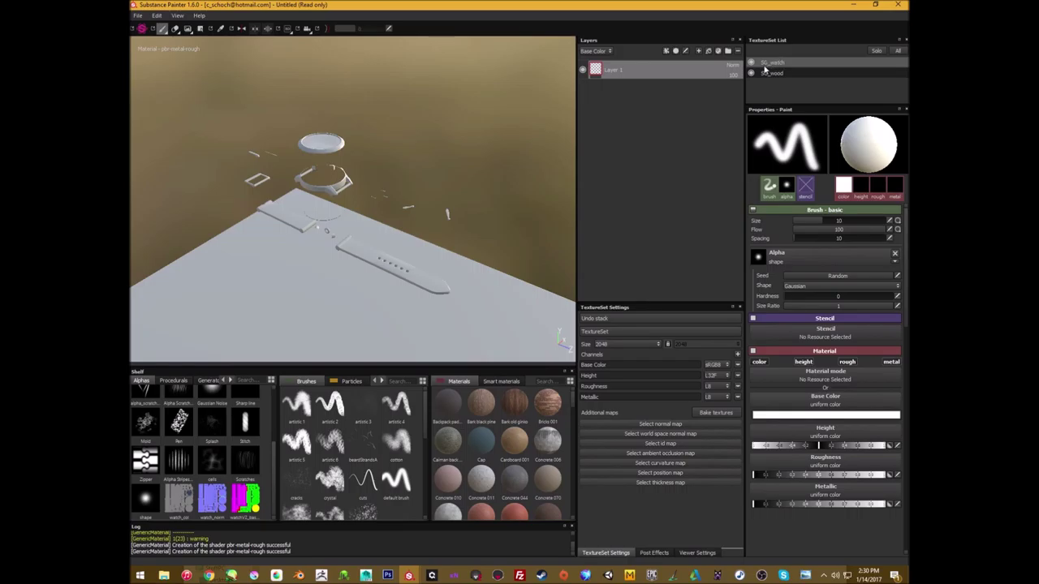
# Assign watch_norm as the SG_watch normal map and dismiss the Baking dialog unbaked.
pyautogui.click(790, 72)
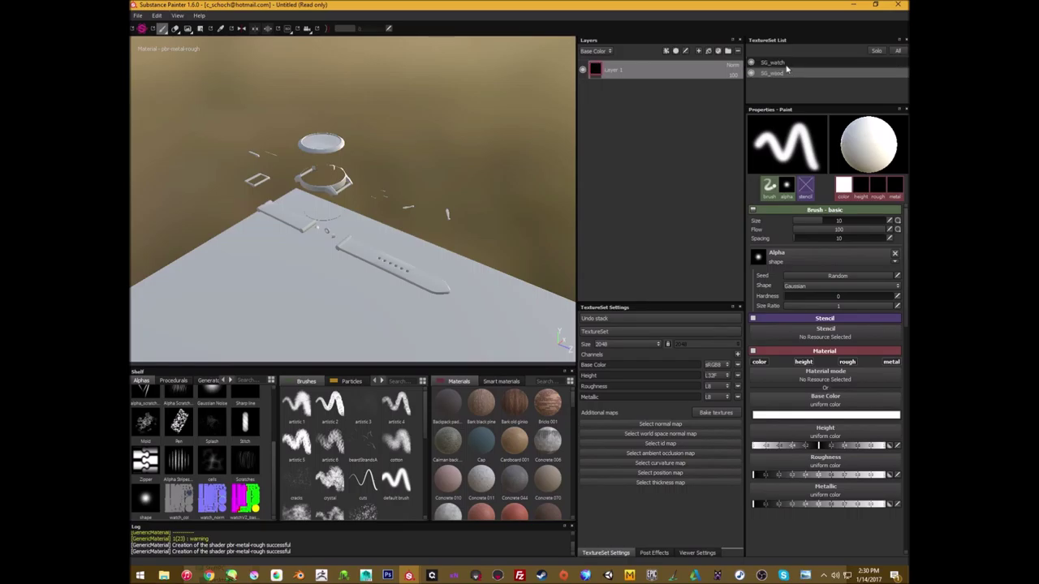
pyautogui.click(769, 63)
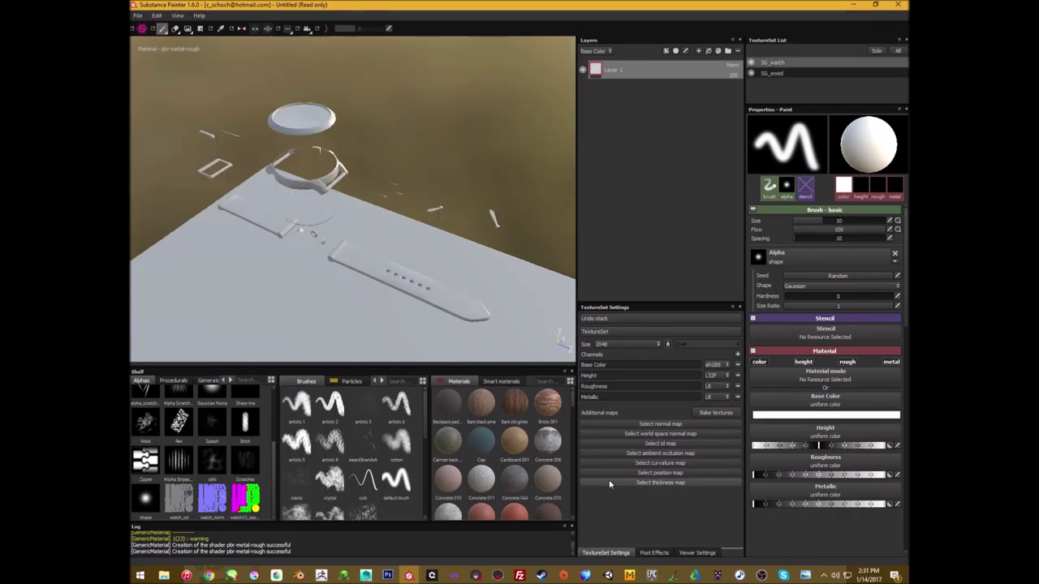
pyautogui.click(634, 425)
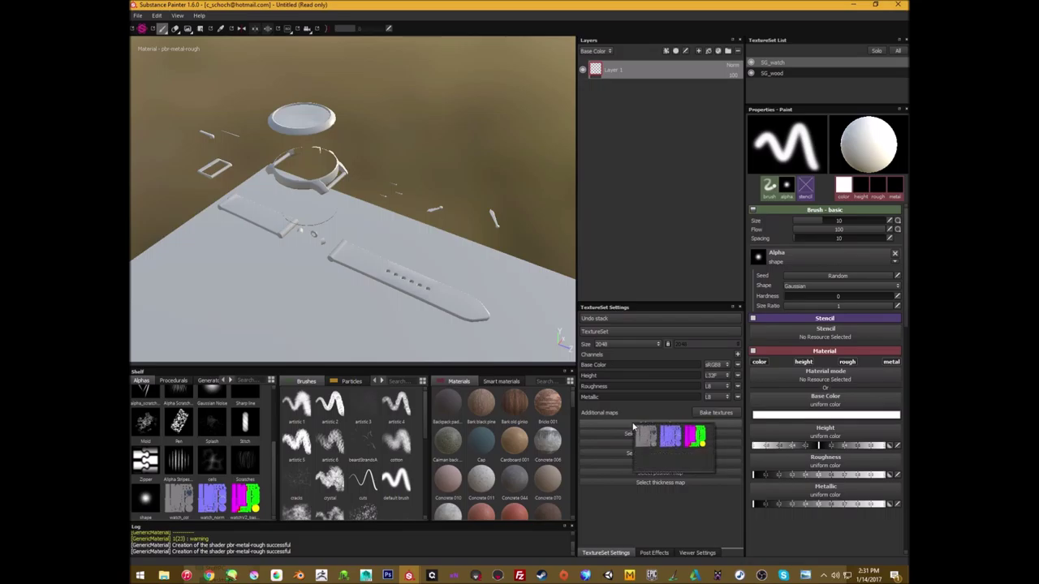
pyautogui.click(716, 413)
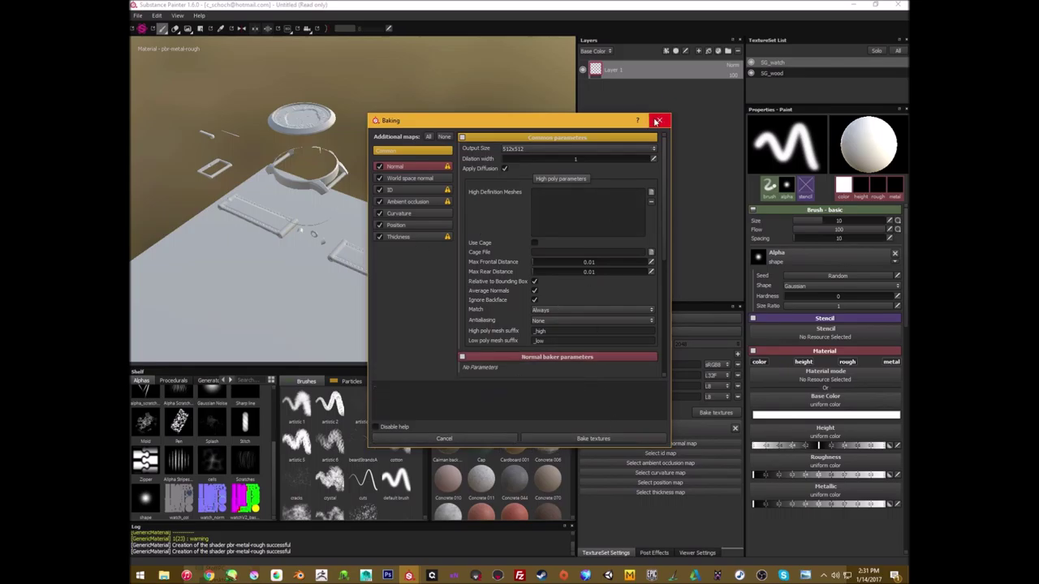
pyautogui.click(660, 119)
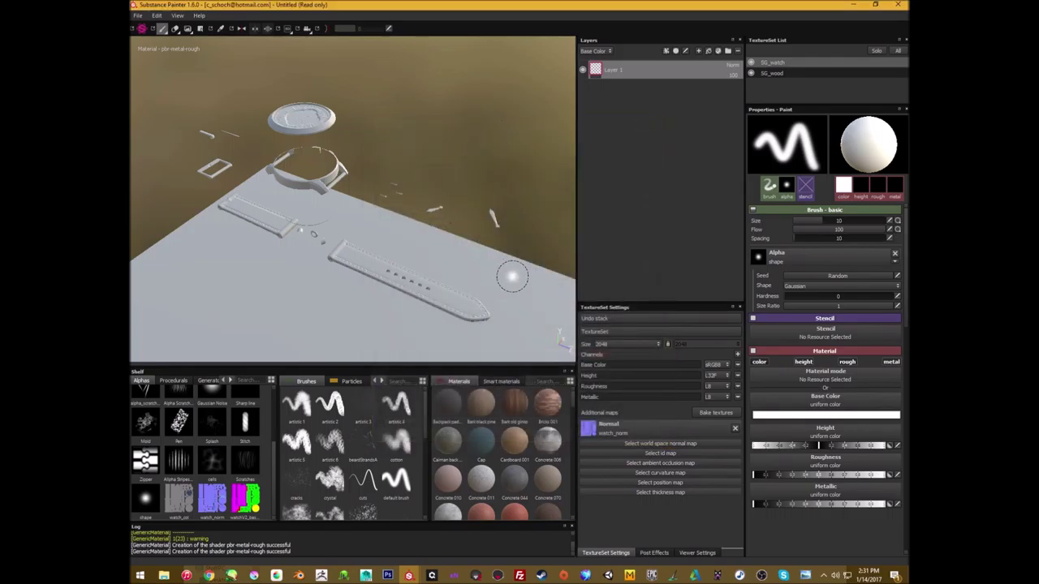
pyautogui.keyDown('alt'); pyautogui.moveTo(291, 193); pyautogui.dragTo(307, 235); pyautogui.keyUp('alt')
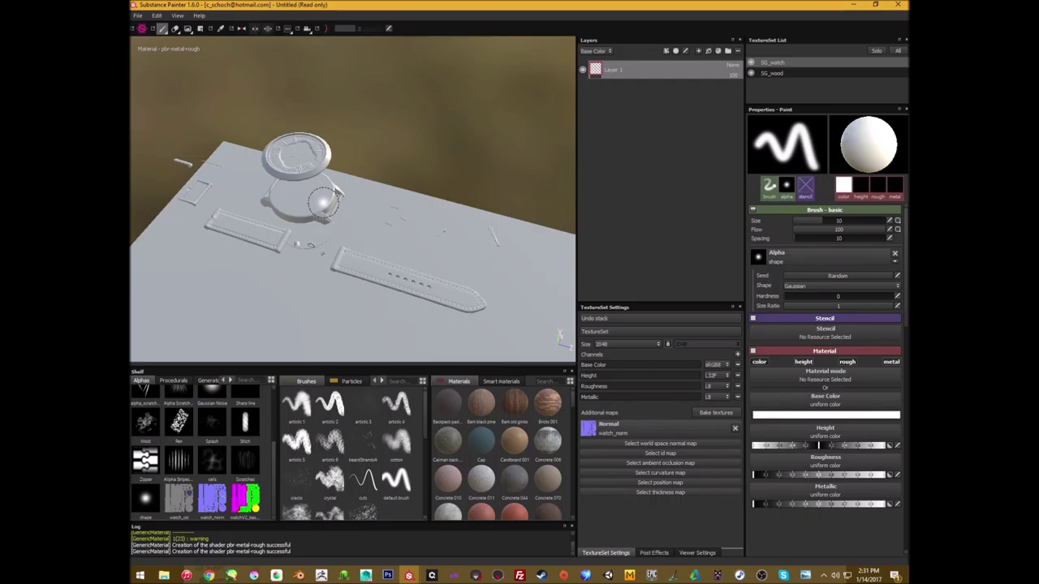
pyautogui.keyDown('alt'); pyautogui.moveTo(327, 193); pyautogui.dragTo(382, 235); pyautogui.keyUp('alt')
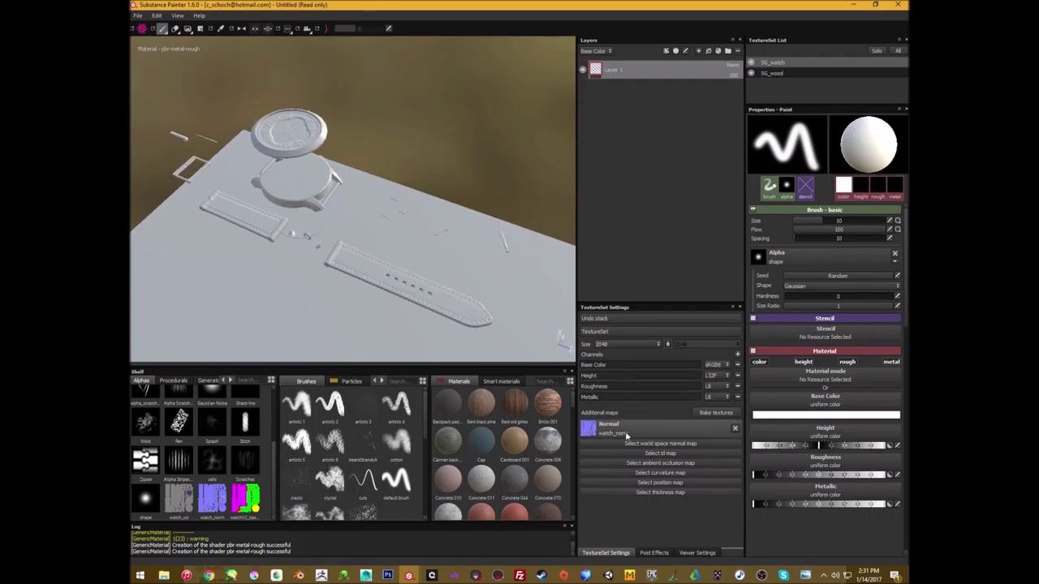
pyautogui.click(705, 413)
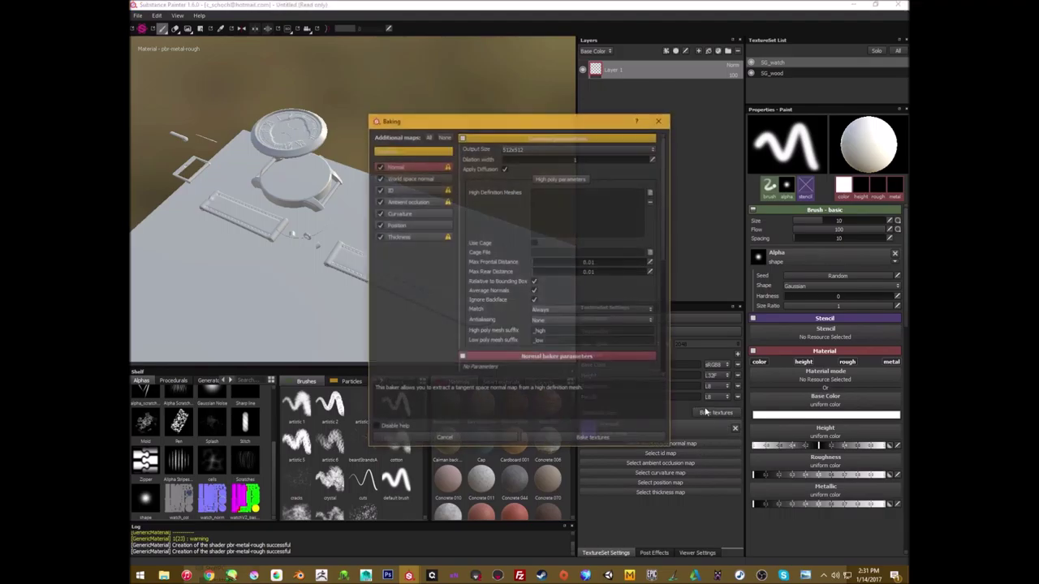
pyautogui.click(524, 150)
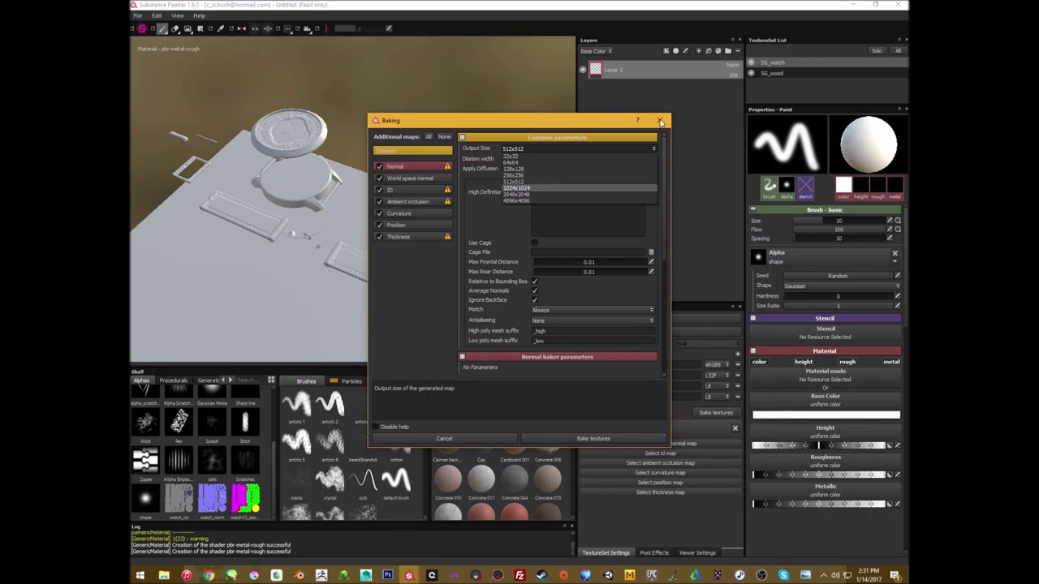
pyautogui.click(379, 167)
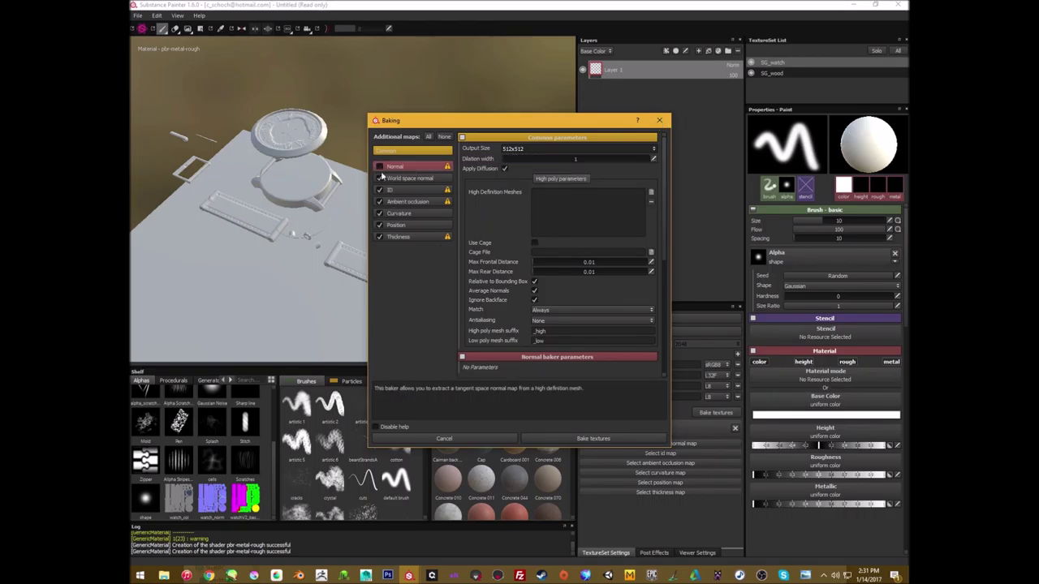
pyautogui.click(660, 120)
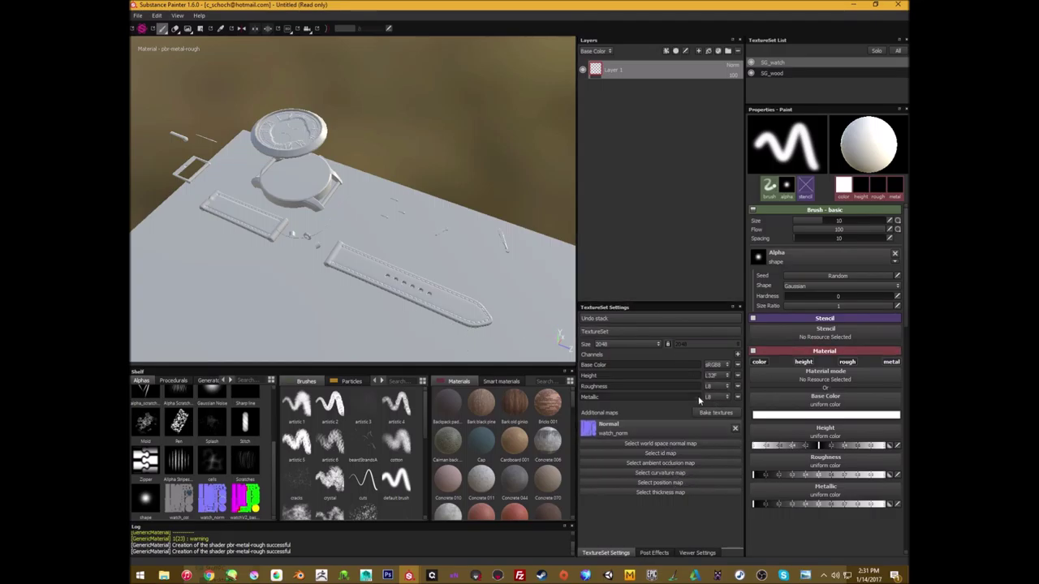
pyautogui.moveTo(427, 176)
pyautogui.keyDown('alt'); pyautogui.mouseDown()
pyautogui.moveTo(366, 213)
pyautogui.moveTo(389, 203)
pyautogui.moveTo(374, 202)
pyautogui.moveTo(364, 223)
pyautogui.mouseUp(); pyautogui.keyUp('alt')
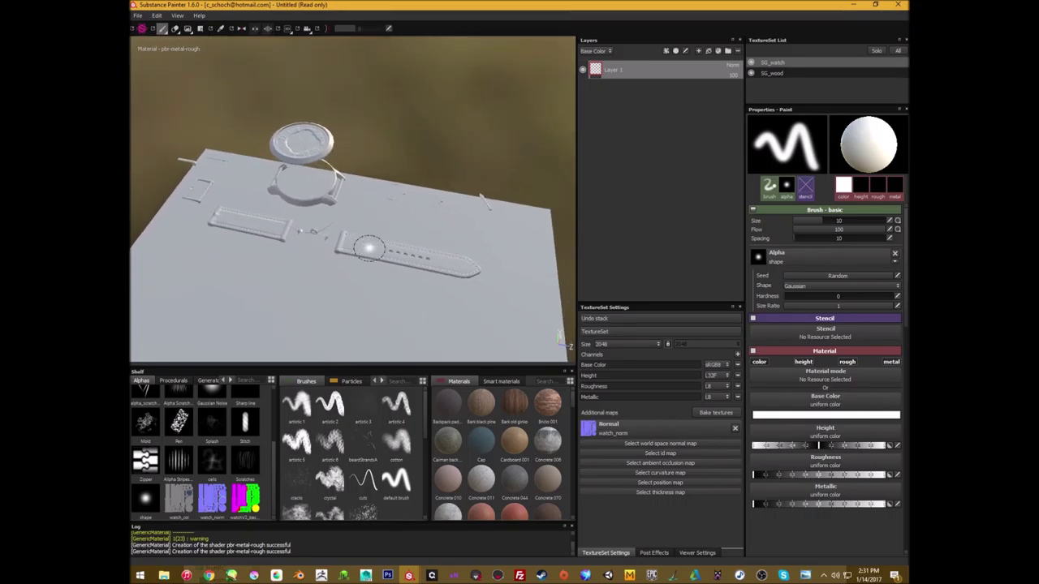
# Switch to the watch001 project, orbit the textured watch, and check the SG_wood and SG_watch texture sets.
pyautogui.moveTo(406, 573)
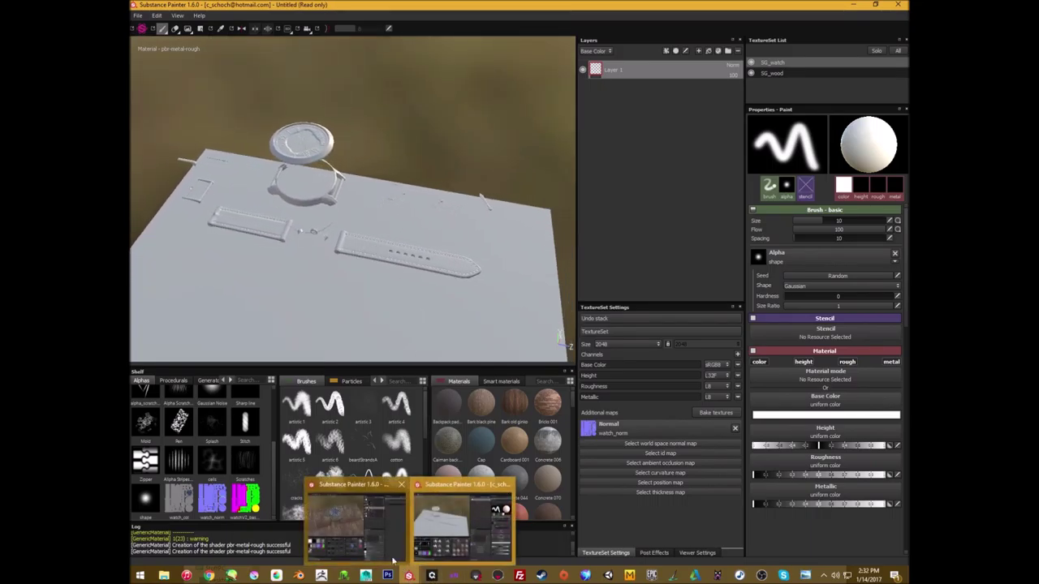
pyautogui.click(461, 523)
pyautogui.moveTo(367, 243)
pyautogui.keyDown('alt'); pyautogui.mouseDown()
pyautogui.moveTo(304, 209)
pyautogui.moveTo(323, 252)
pyautogui.moveTo(420, 294)
pyautogui.moveTo(397, 288)
pyautogui.moveTo(406, 284)
pyautogui.mouseUp(); pyautogui.keyUp('alt')
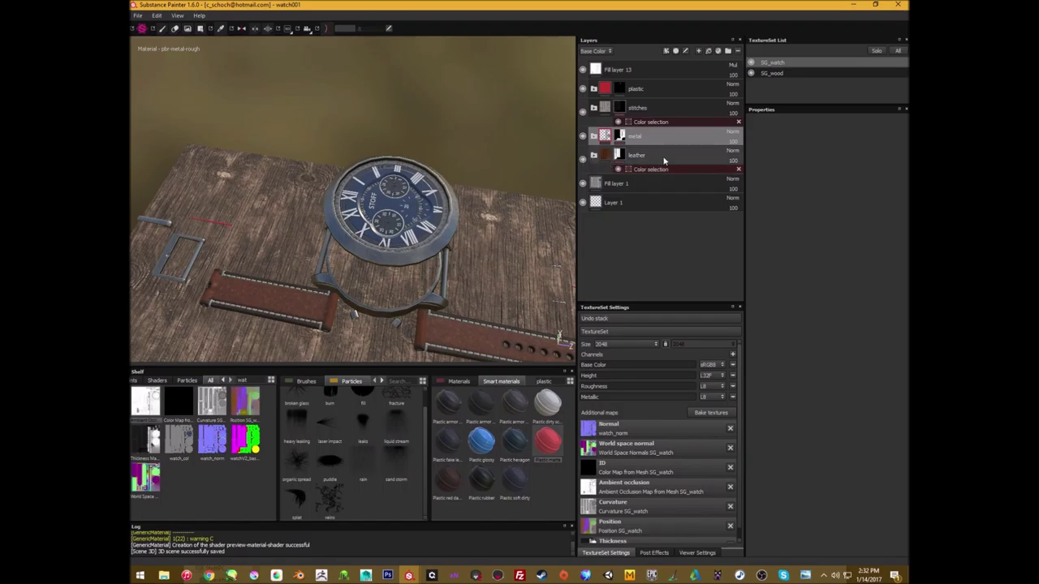
pyautogui.keyDown('alt'); pyautogui.moveTo(357, 227); pyautogui.dragTo(314, 177); pyautogui.keyUp('alt')
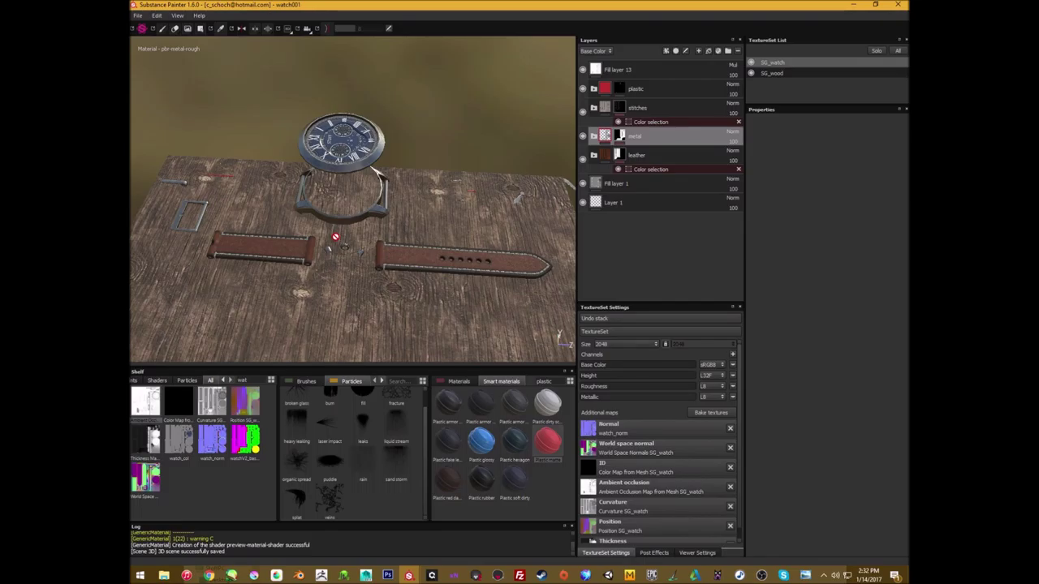
pyautogui.keyDown('alt'); pyautogui.moveTo(399, 229); pyautogui.dragTo(406, 245); pyautogui.keyUp('alt')
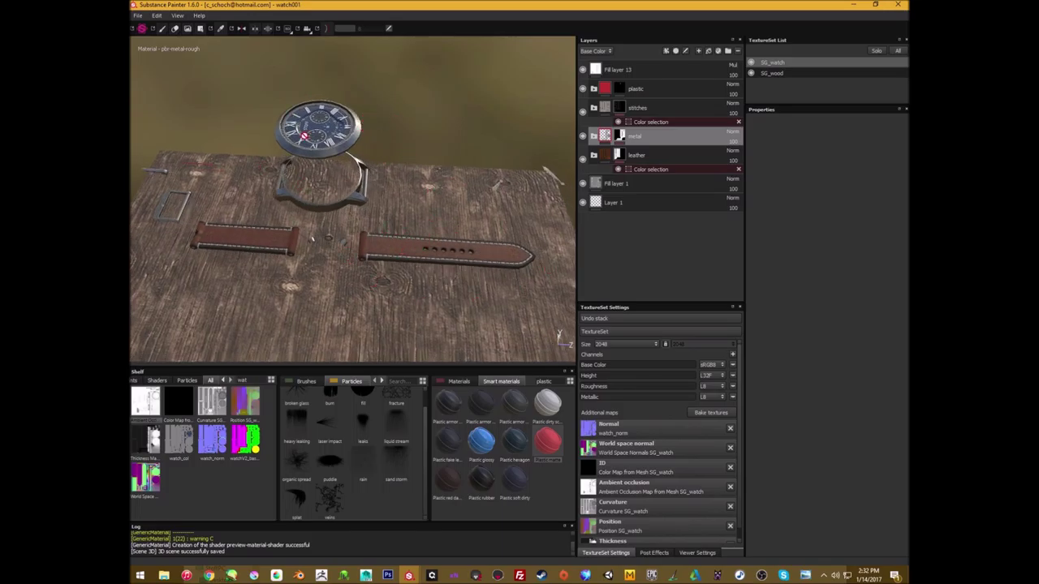
pyautogui.click(773, 73)
pyautogui.click(778, 63)
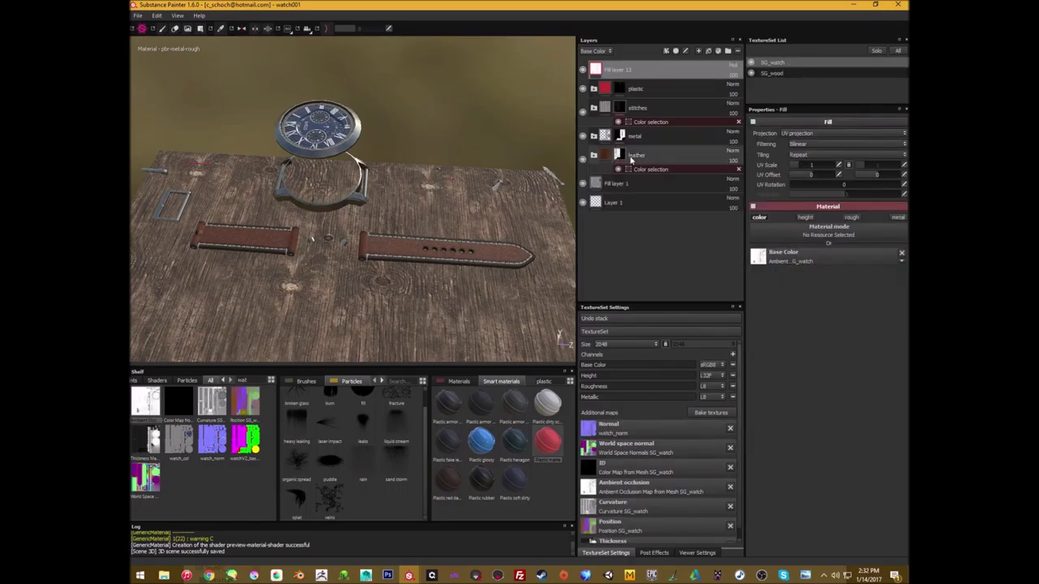
# Hide the metal layer to show the bare grey case, then bring up Photoshop's watch_col.psd dial.
pyautogui.keyDown('alt'); pyautogui.moveTo(373, 180); pyautogui.dragTo(512, 176); pyautogui.keyUp('alt')
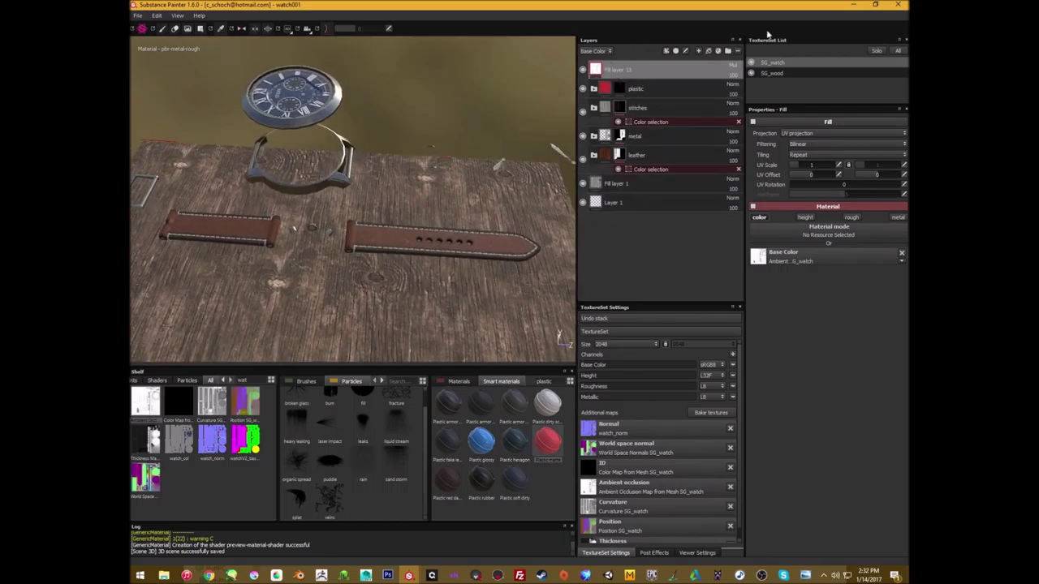
pyautogui.keyDown('alt'); pyautogui.moveTo(362, 225); pyautogui.dragTo(413, 219); pyautogui.keyUp('alt')
pyautogui.keyDown('alt'); pyautogui.moveTo(413, 219); pyautogui.dragTo(542, 90, button='right'); pyautogui.keyUp('alt')
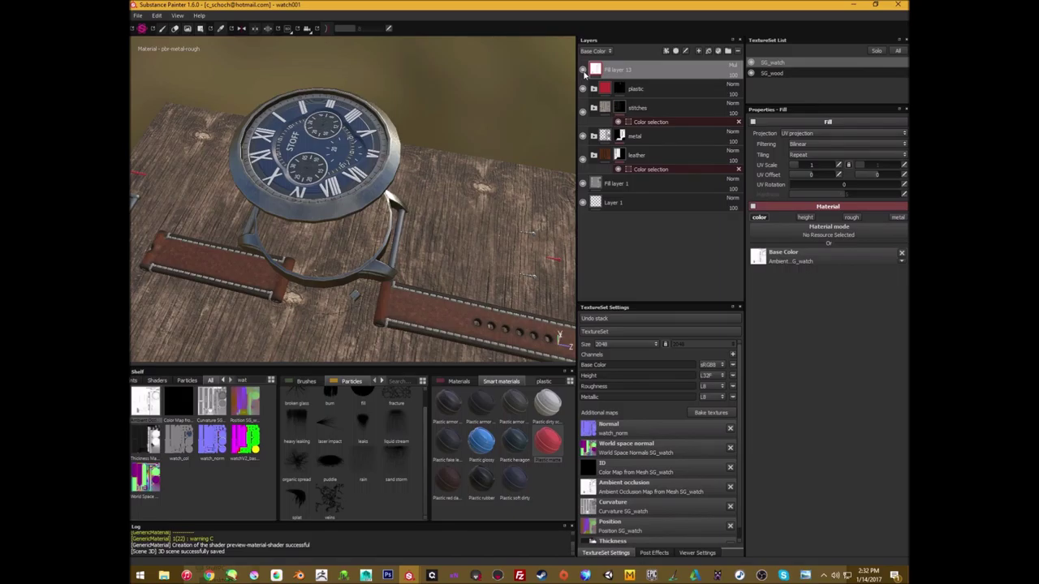
pyautogui.keyDown('alt'); pyautogui.moveTo(487, 121); pyautogui.dragTo(532, 118); pyautogui.keyUp('alt')
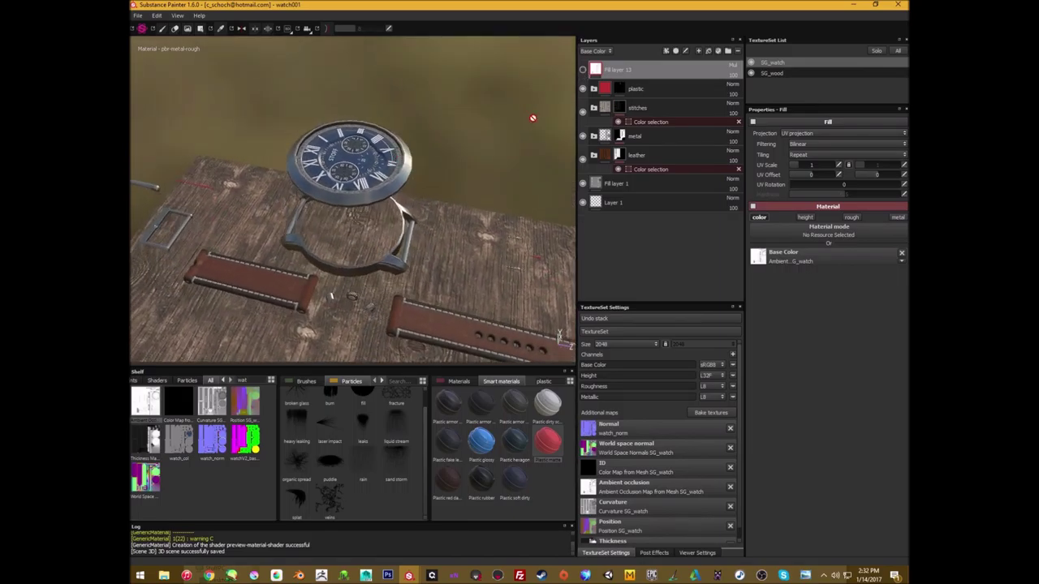
pyautogui.click(583, 136)
pyautogui.keyDown('alt'); pyautogui.moveTo(344, 200); pyautogui.dragTo(410, 217); pyautogui.keyUp('alt')
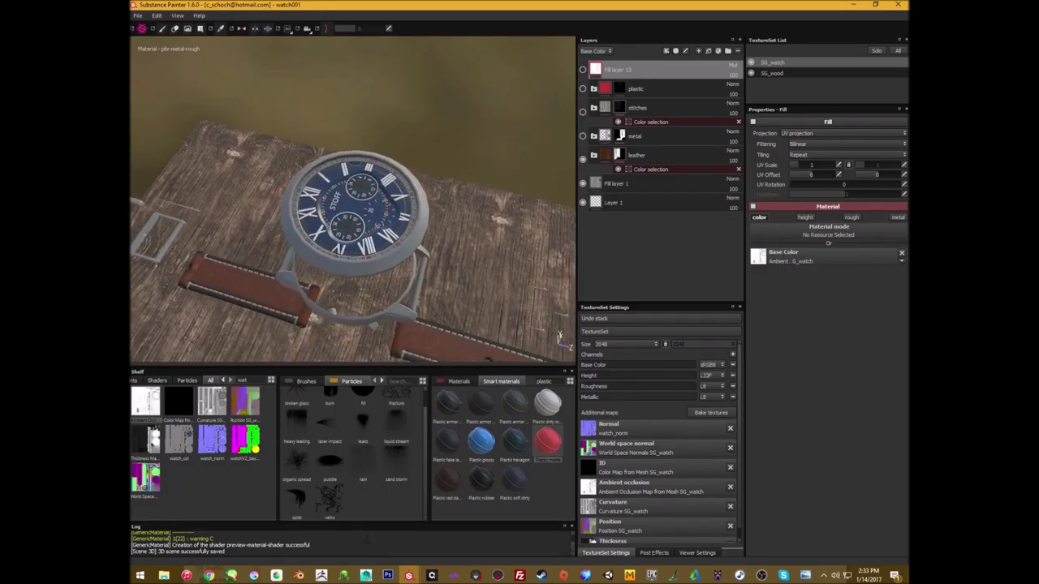
pyautogui.click(388, 575)
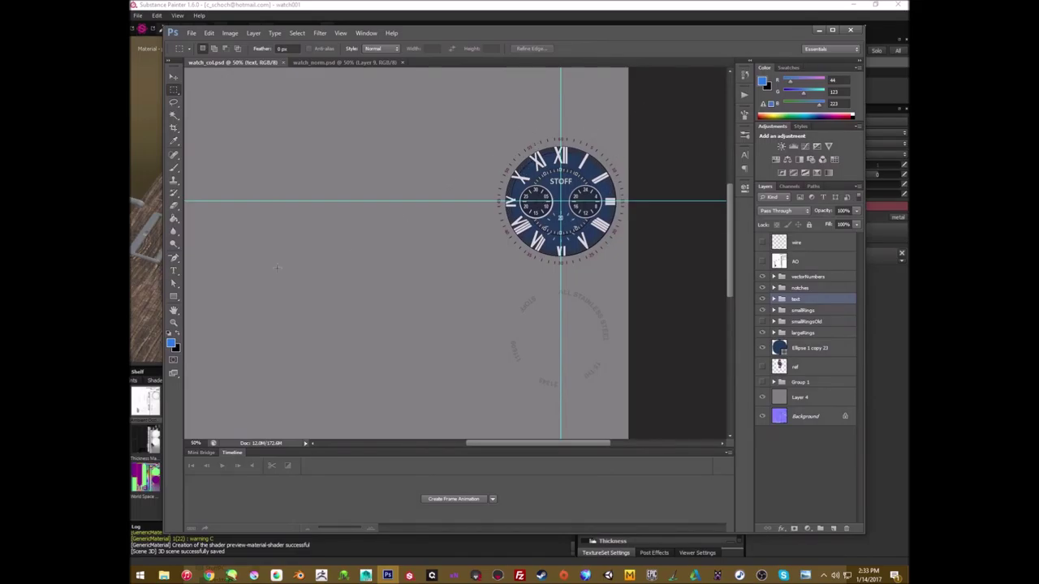
# Zoom the watch_col.psd dial artwork to 100%, then return to Substance Painter.
pyautogui.click(173, 322)
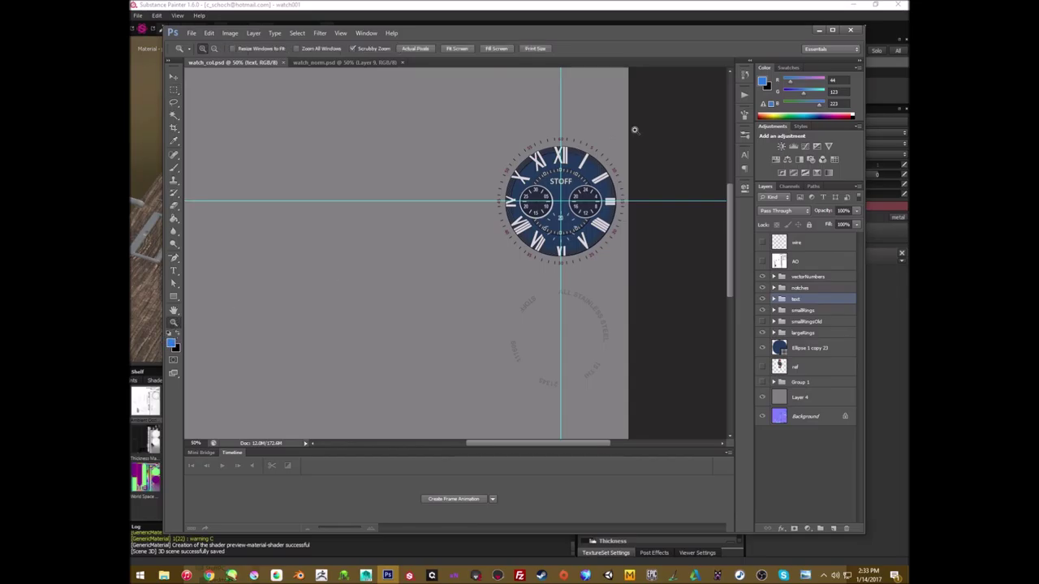
pyautogui.click(580, 180)
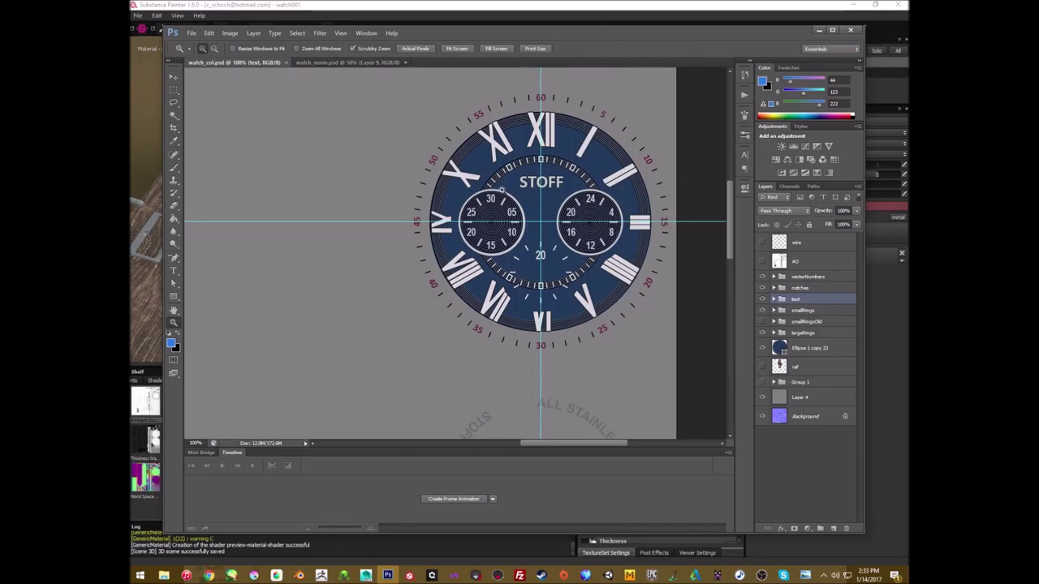
pyautogui.hotkey('alt', 'Tab')
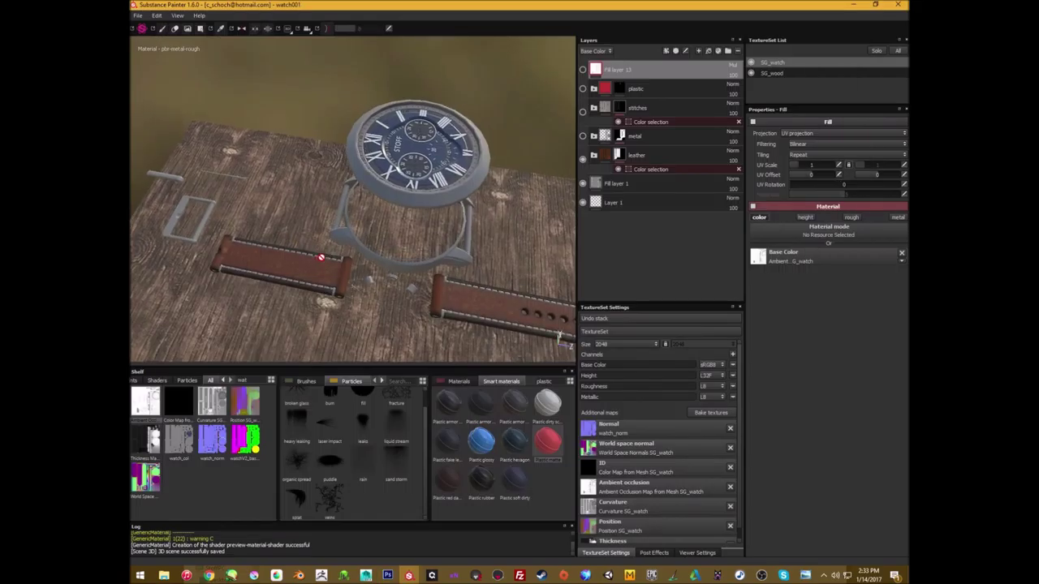
pyautogui.keyDown('alt'); pyautogui.moveTo(323, 243); pyautogui.dragTo(432, 293, button='right'); pyautogui.keyUp('alt')
pyautogui.keyDown('alt'); pyautogui.moveTo(432, 293); pyautogui.dragTo(357, 236); pyautogui.keyUp('alt')
pyautogui.press('f')
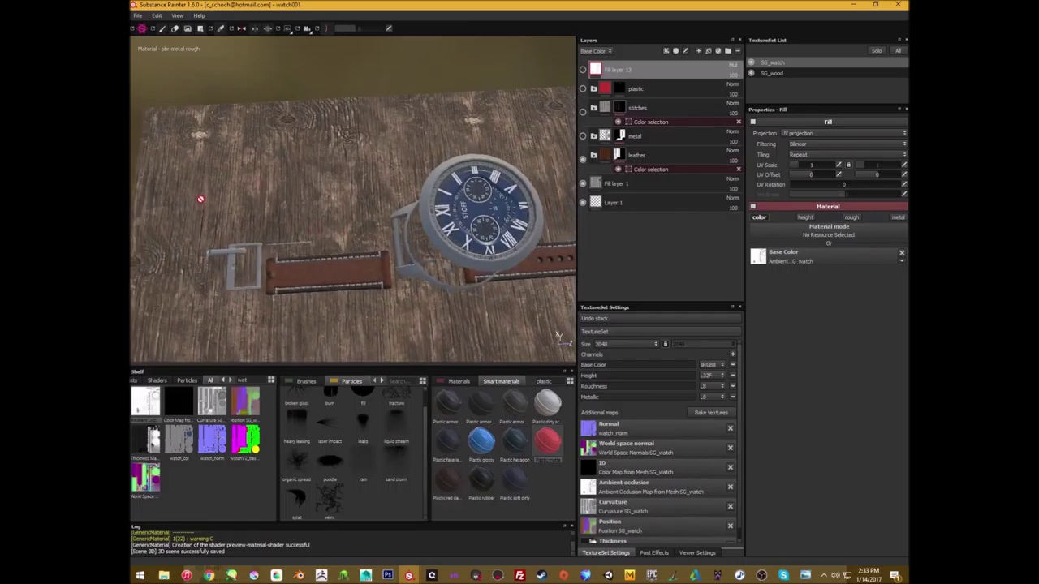
pyautogui.moveTo(805, 576)
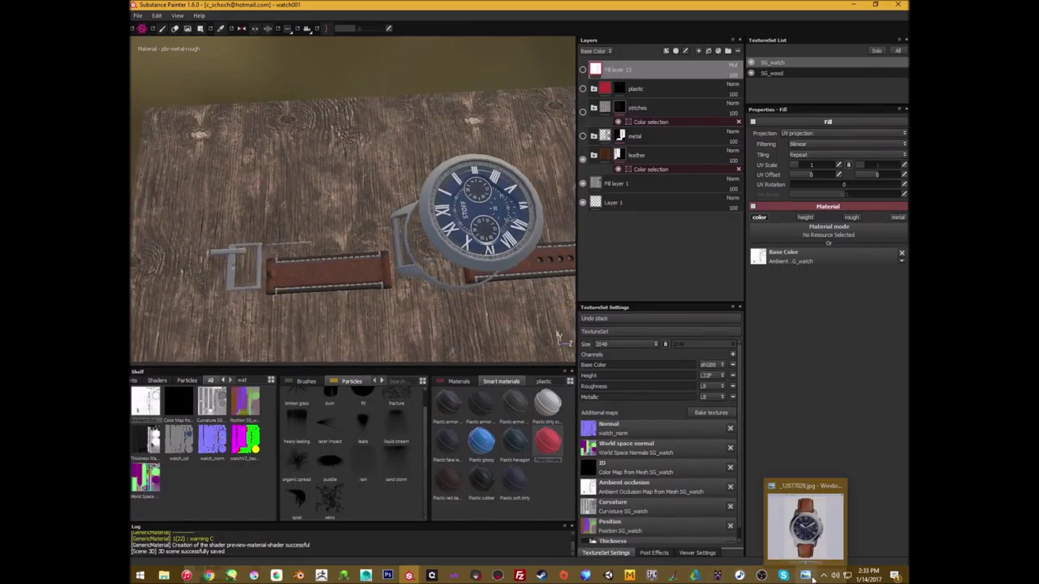
pyautogui.click(816, 536)
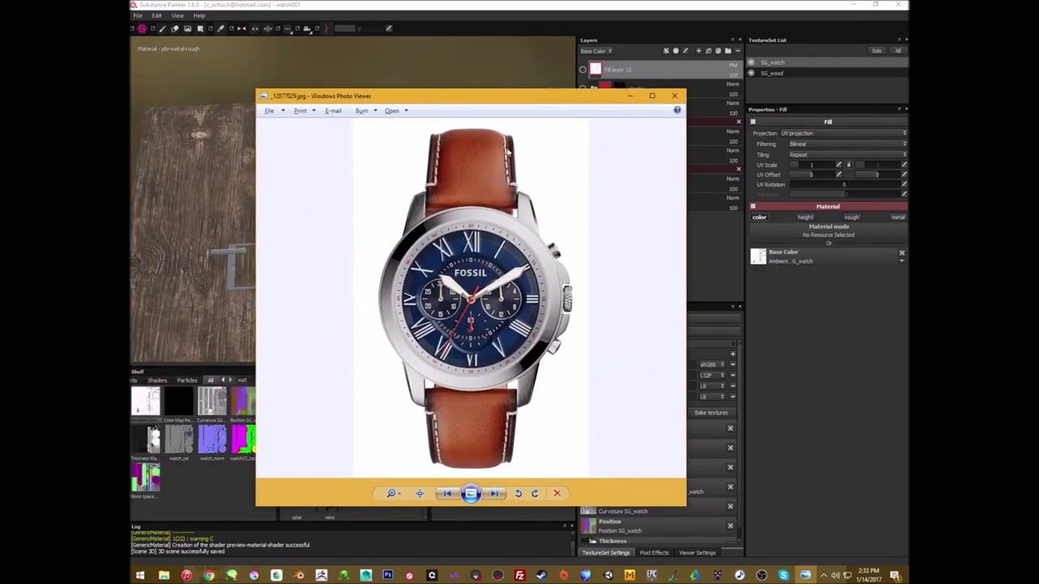
pyautogui.moveTo(506, 107); pyautogui.dragTo(130, 81)
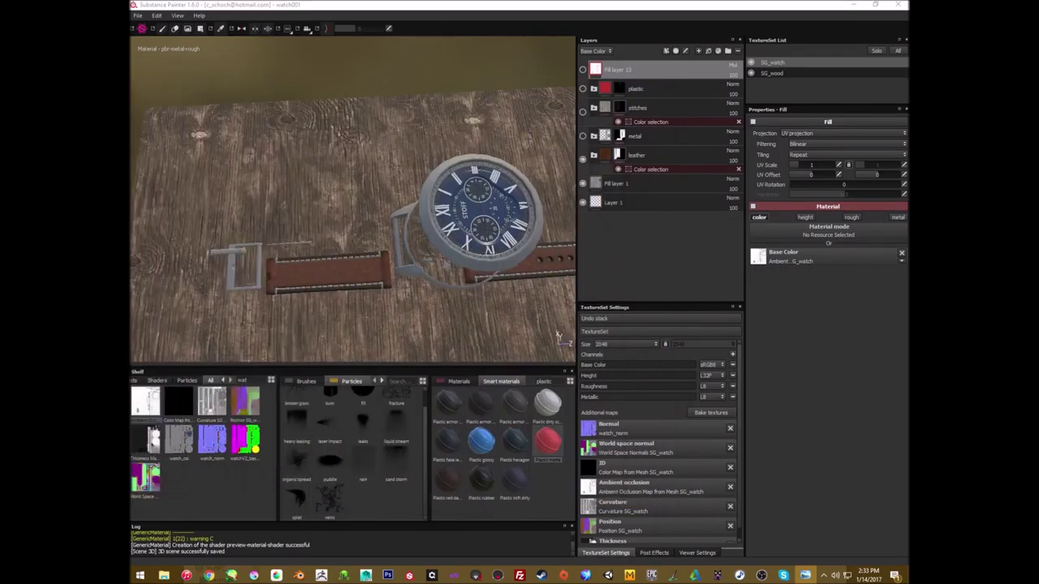
# Expand the leather folder, search Smart materials for 'leather', and try the Leather material on the strap.
pyautogui.scroll(5, 378, 209)
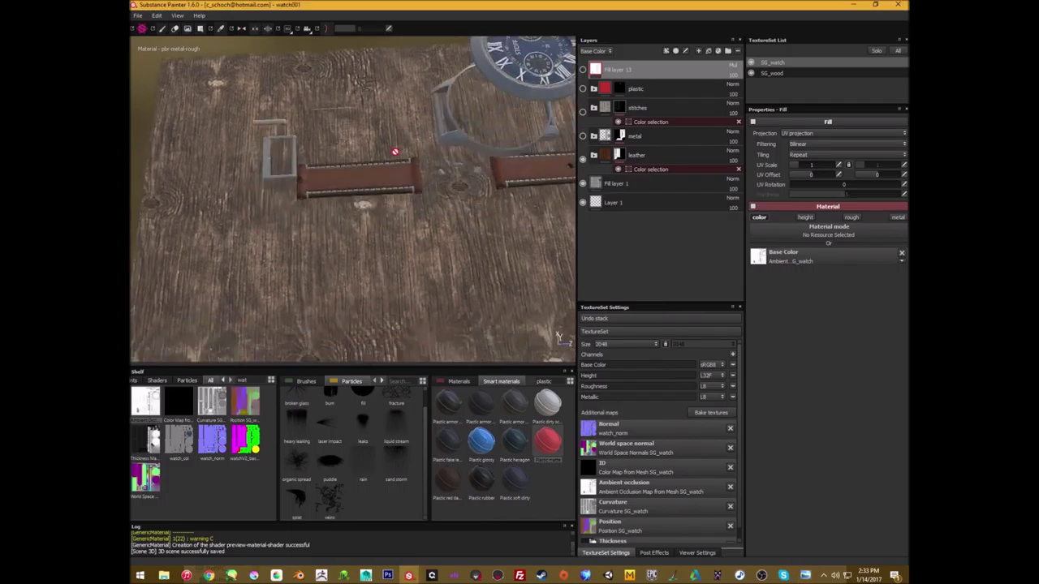
pyautogui.scroll(2, 464, 262)
pyautogui.click(594, 155)
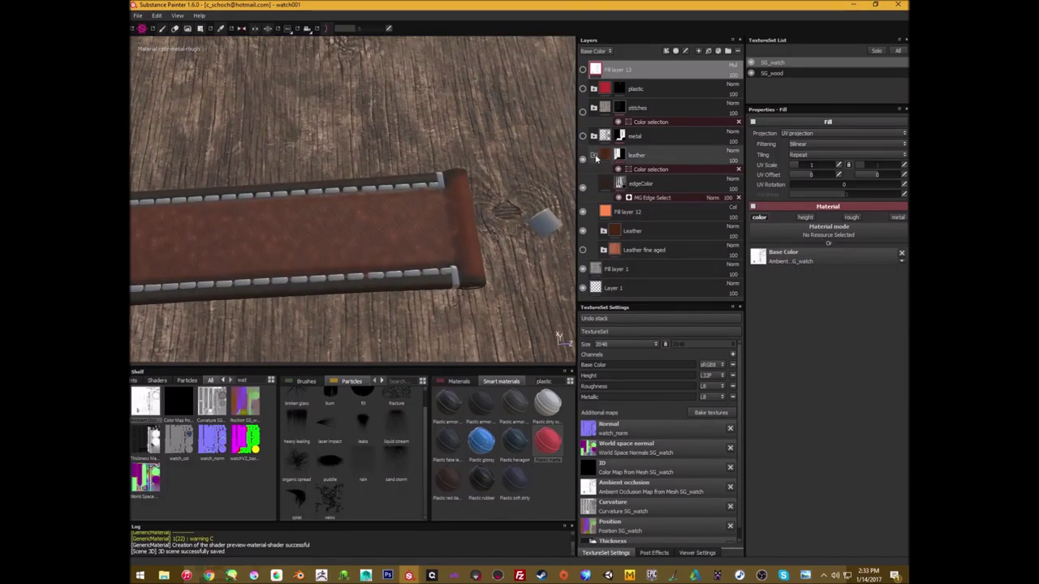
pyautogui.click(459, 381)
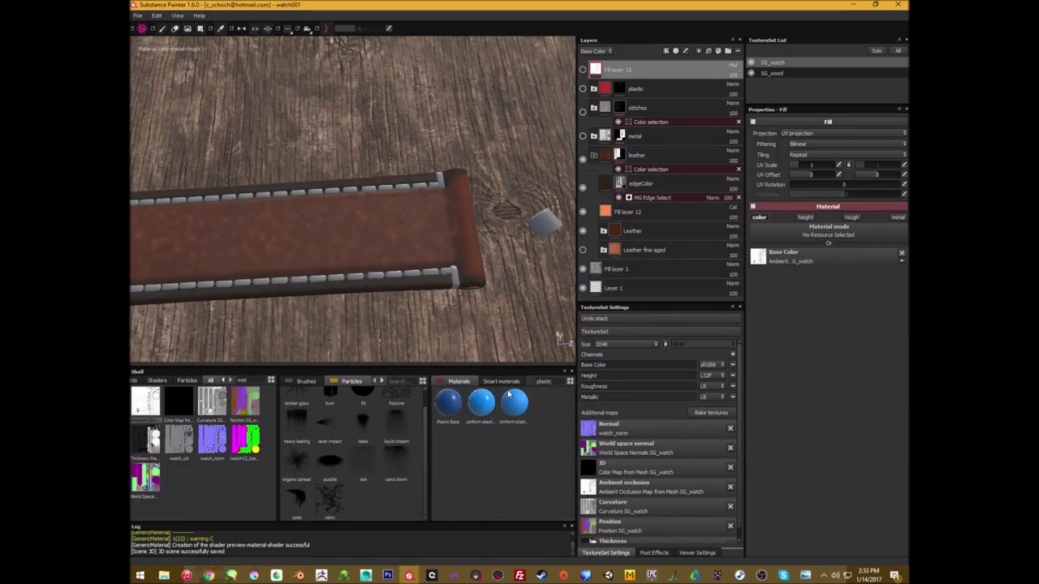
pyautogui.click(501, 380)
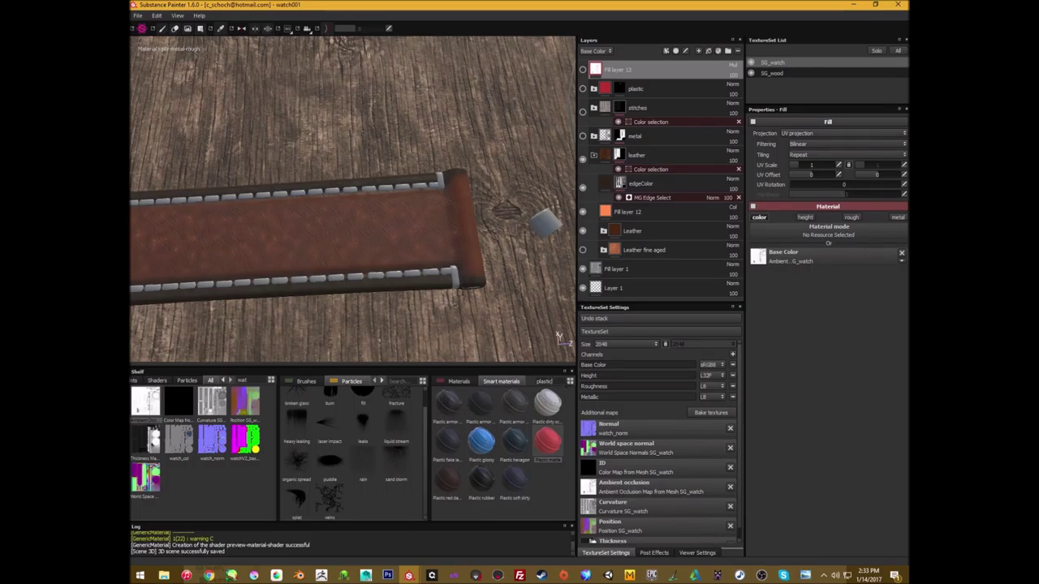
pyautogui.write('leather')
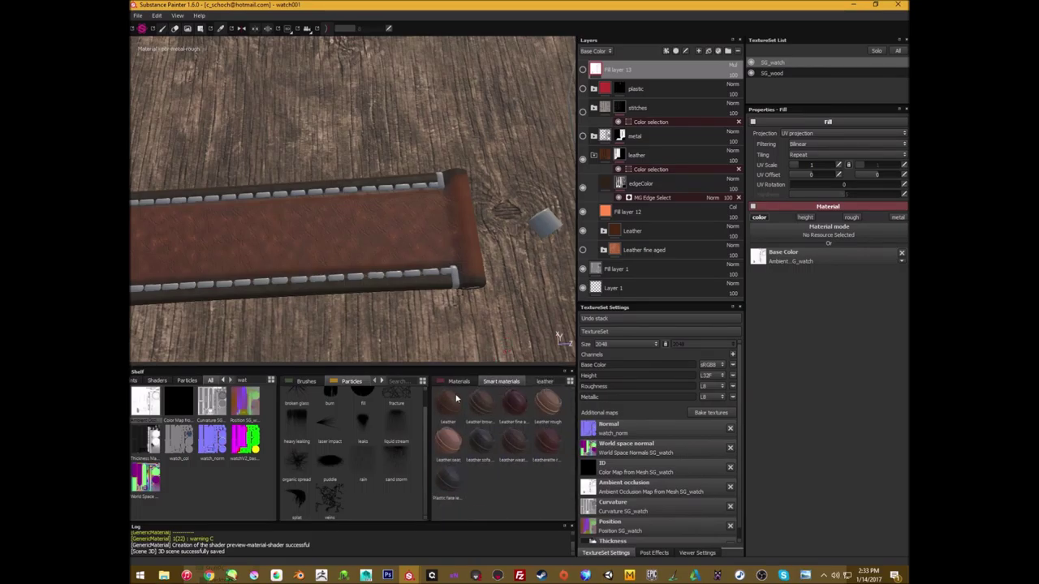
pyautogui.moveTo(448, 396); pyautogui.dragTo(435, 282)
pyautogui.moveTo(424, 260); pyautogui.dragTo(489, 392)
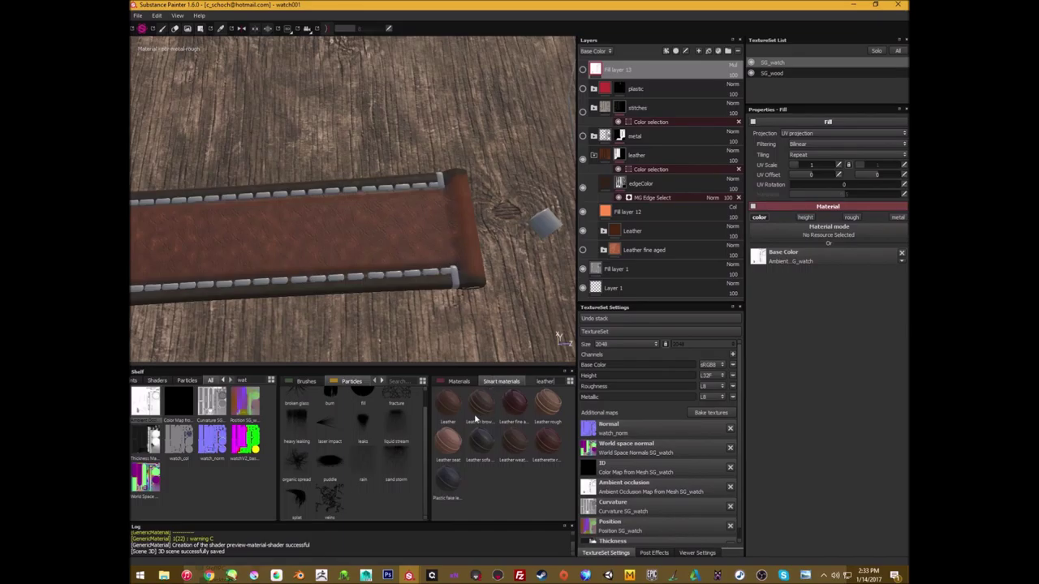
# Try adding Leather brown damaged to the stack, then hide Fill layer 12 to darken the strap.
pyautogui.moveTo(476, 419)
pyautogui.moveTo(476, 419); pyautogui.dragTo(593, 167)
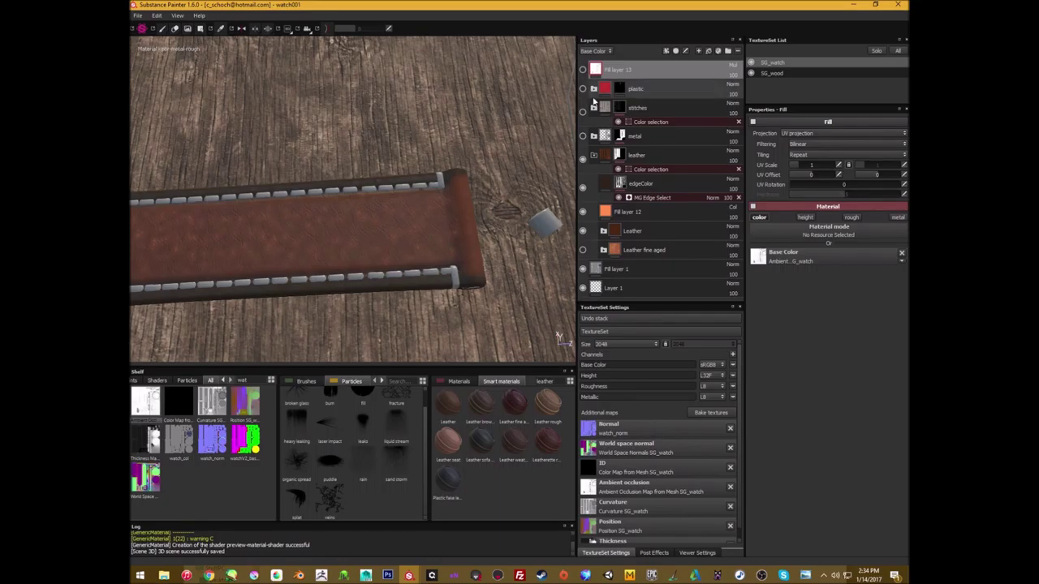
pyautogui.click(594, 156)
pyautogui.click(593, 156)
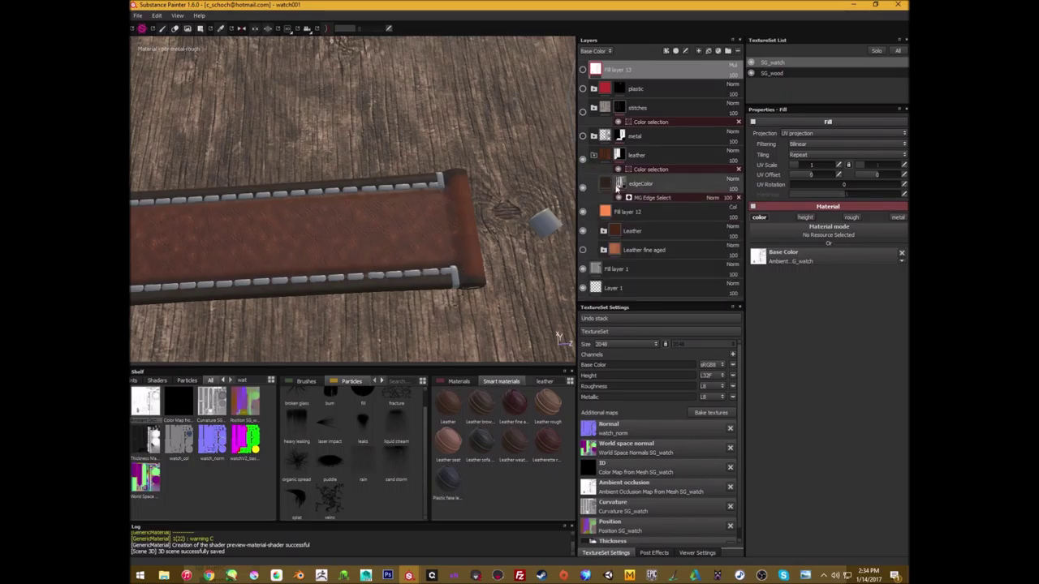
pyautogui.click(583, 211)
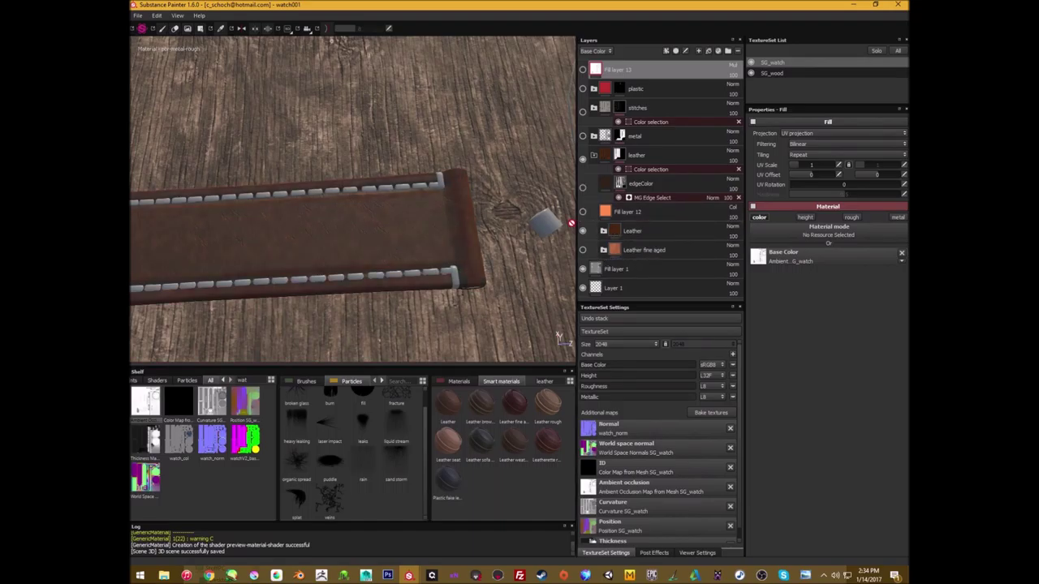
pyautogui.keyDown('alt'); pyautogui.moveTo(370, 248); pyautogui.dragTo(406, 225); pyautogui.keyUp('alt')
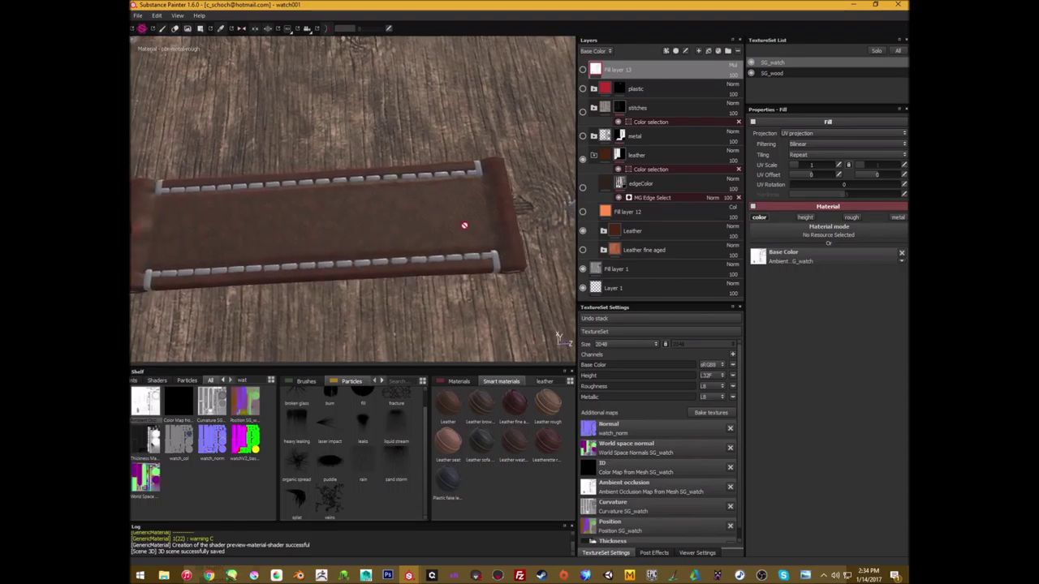
# In the expanded Leather group, set the Pattern layer's UV Scale to about 2 for finer grain.
pyautogui.click(639, 231)
pyautogui.click(604, 233)
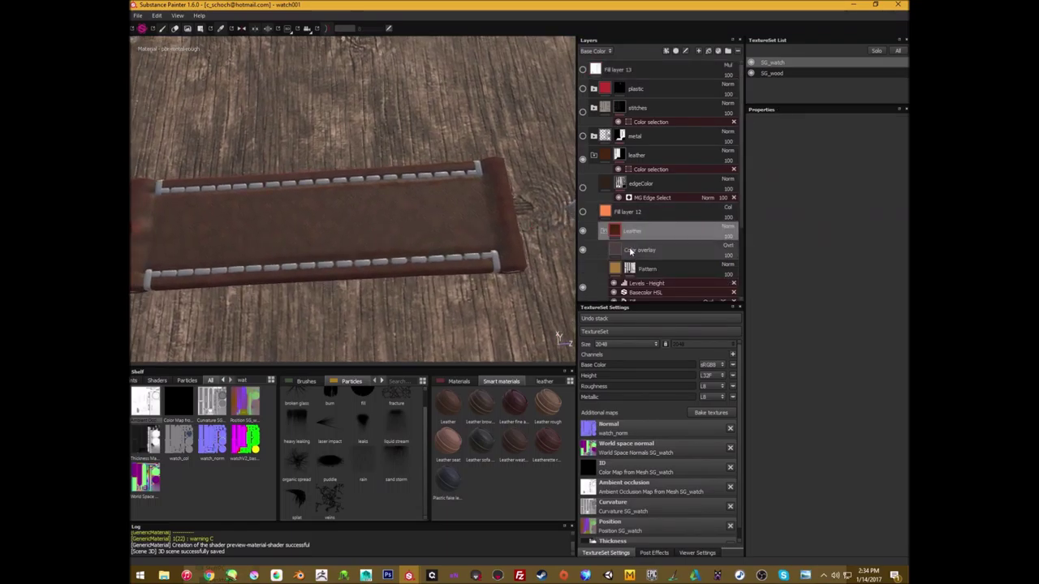
pyautogui.click(630, 248)
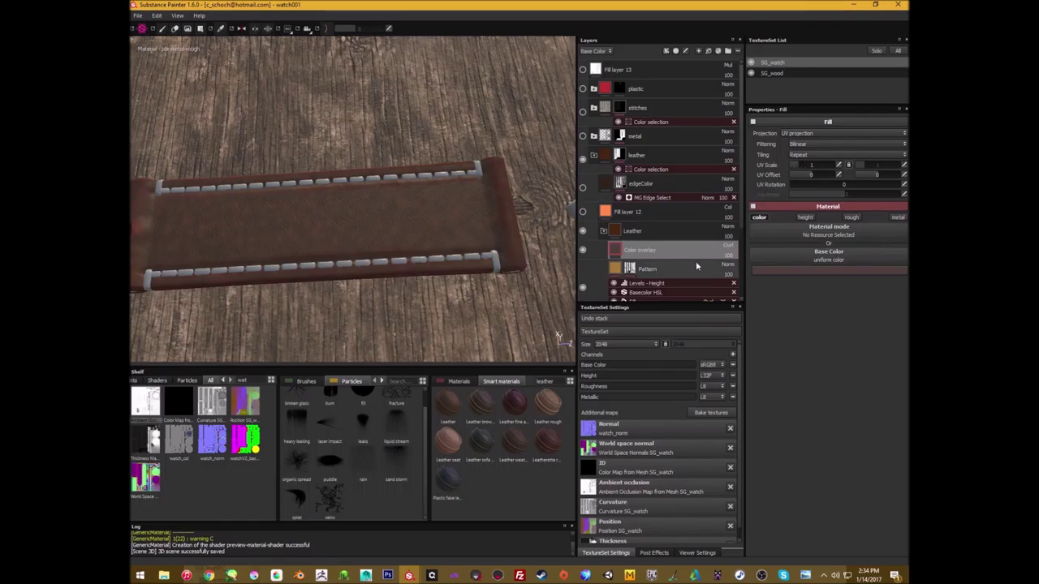
pyautogui.scroll(-1, 635, 270)
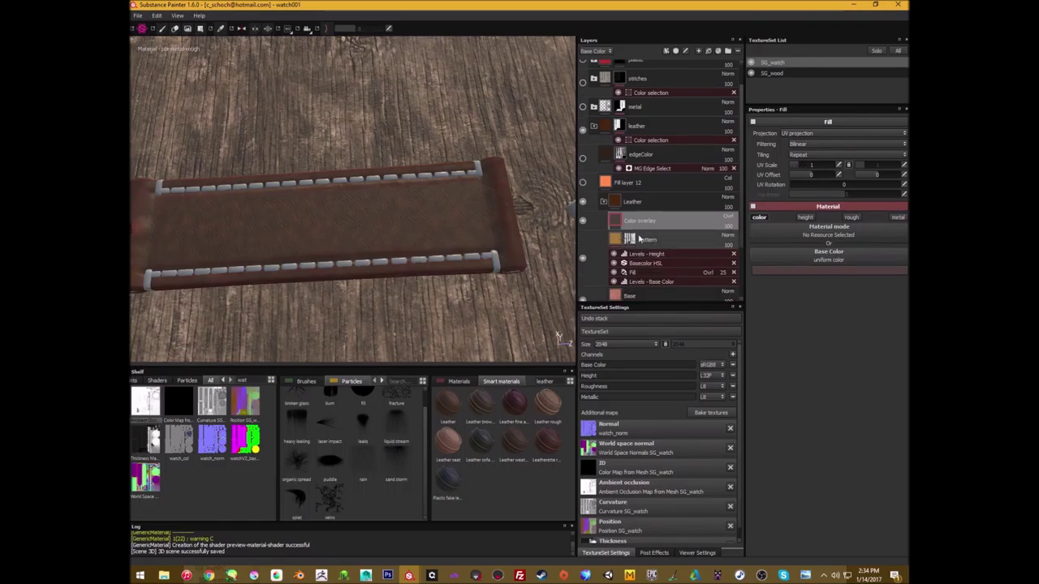
pyautogui.click(636, 240)
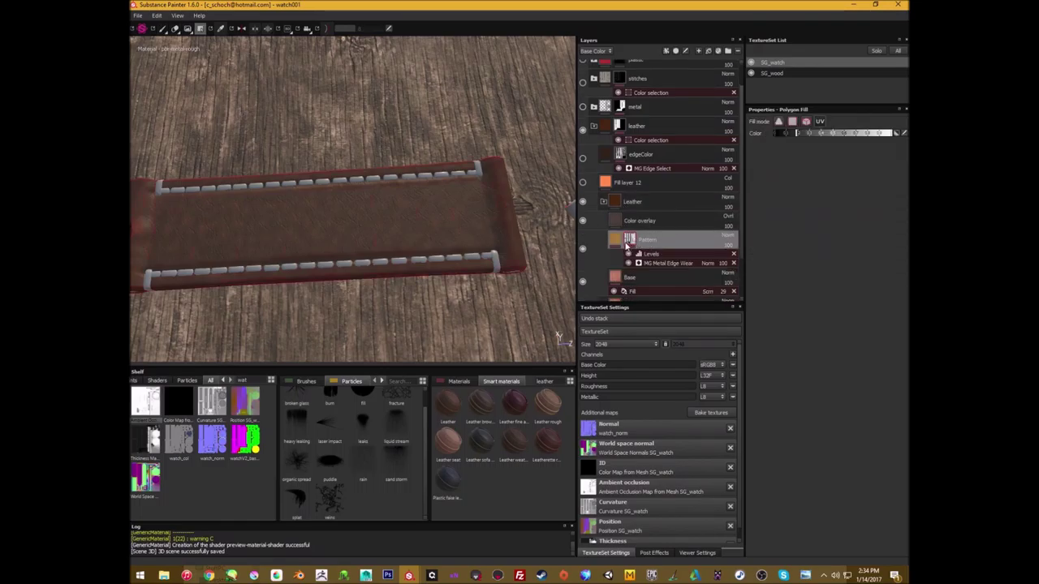
pyautogui.scroll(-2, 614, 260)
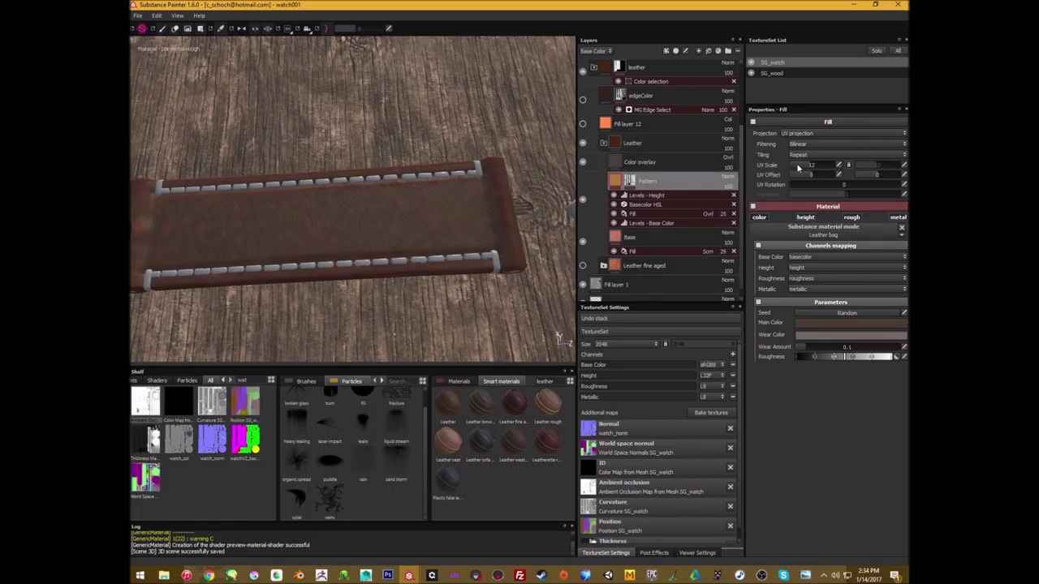
pyautogui.moveTo(808, 168)
pyautogui.mouseDown()
pyautogui.moveTo(799, 168)
pyautogui.moveTo(815, 173)
pyautogui.mouseUp()
pyautogui.keyDown('alt'); pyautogui.moveTo(397, 220); pyautogui.dragTo(312, 204); pyautogui.keyUp('alt')
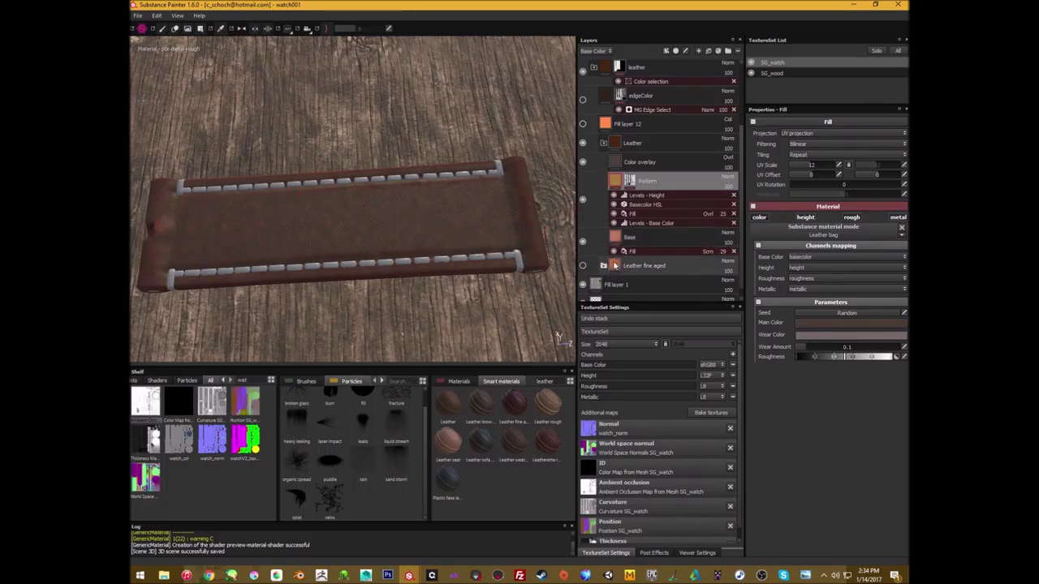
pyautogui.click(633, 237)
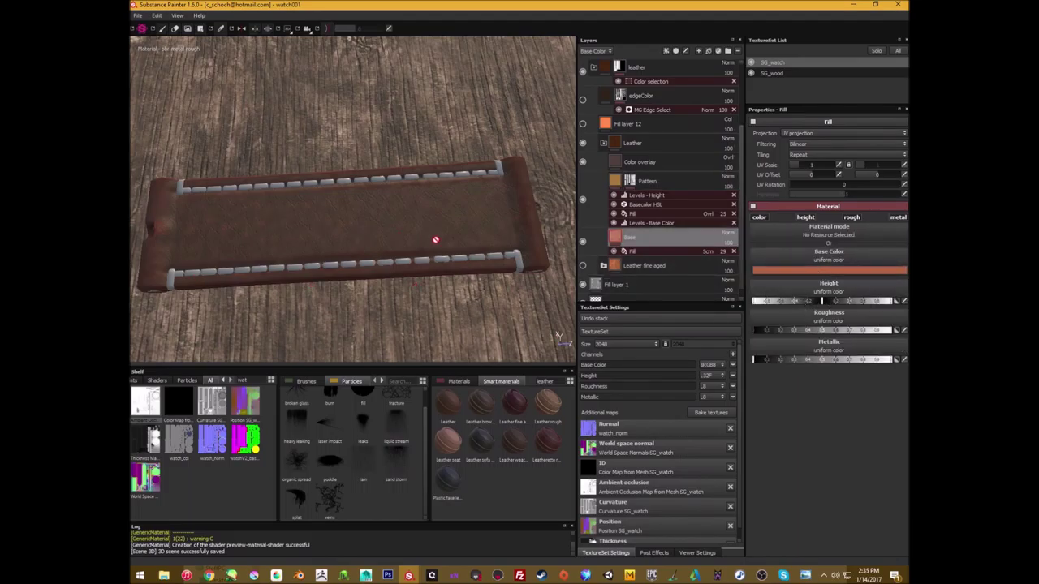
# Collapse the Leather group, show Fill layer 12 again, and switch to the watch reference photo.
pyautogui.click(603, 143)
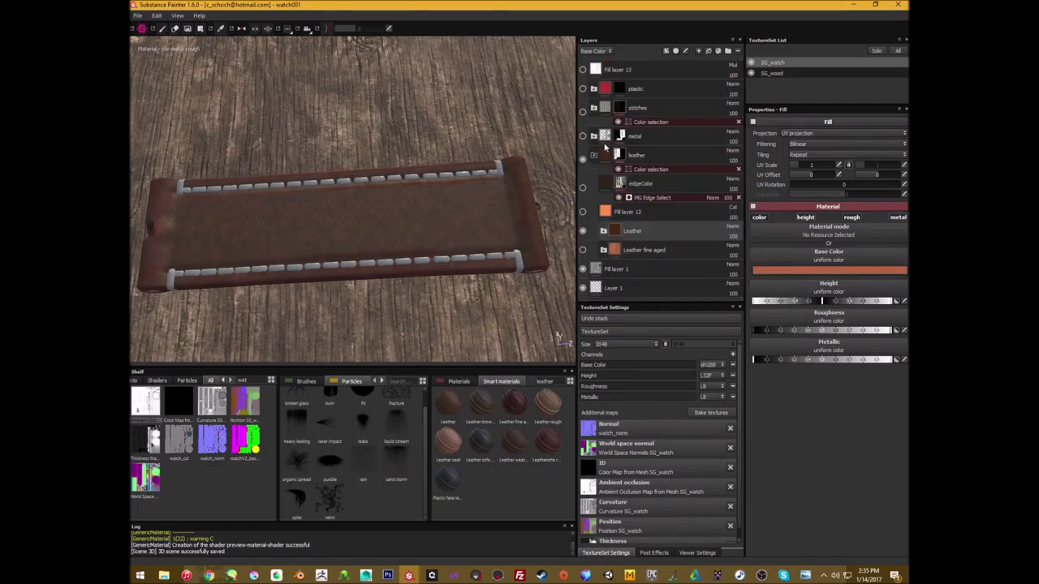
pyautogui.click(582, 212)
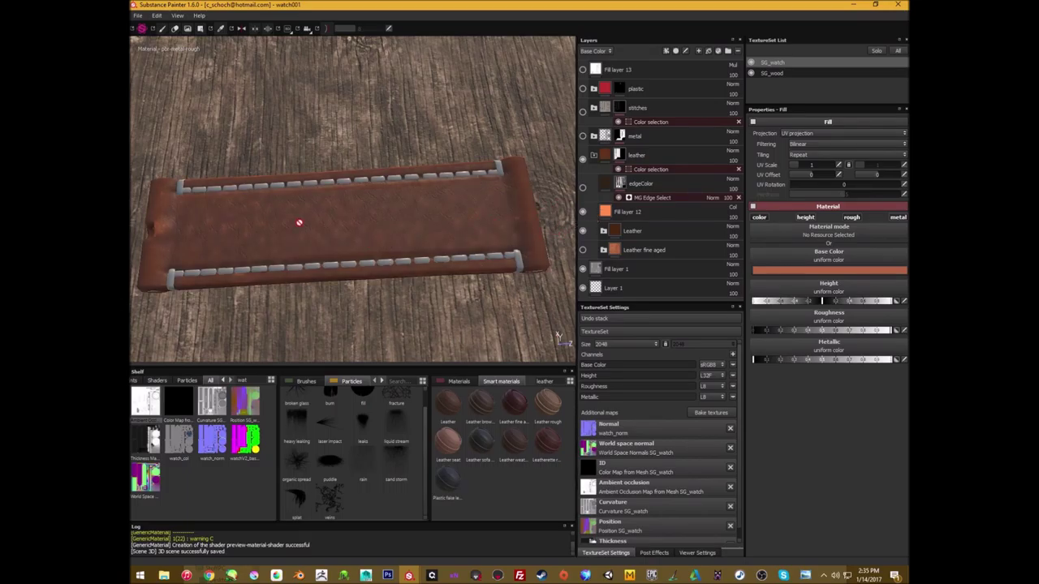
pyautogui.hotkey('alt', 'Tab')
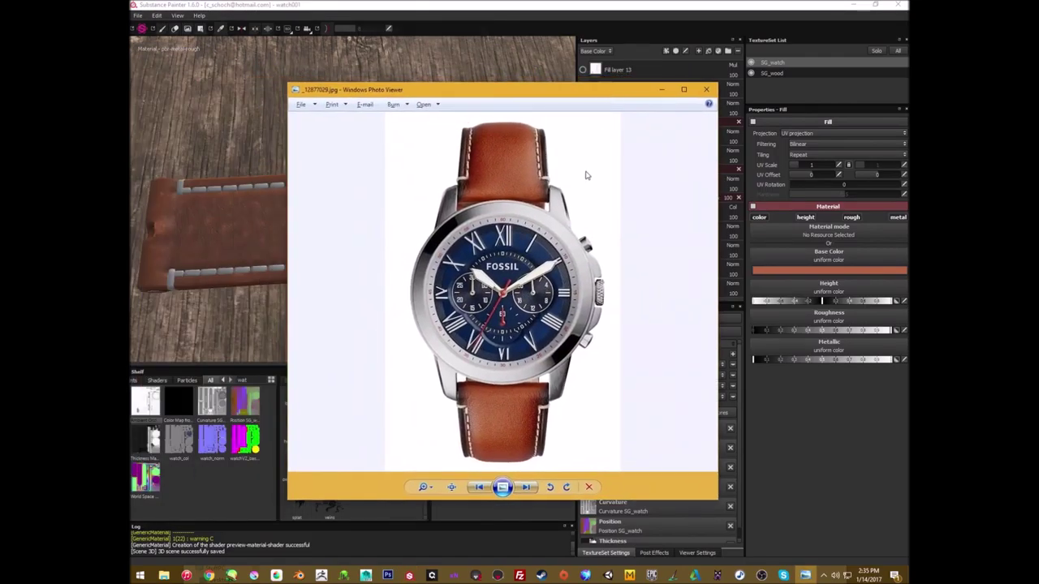